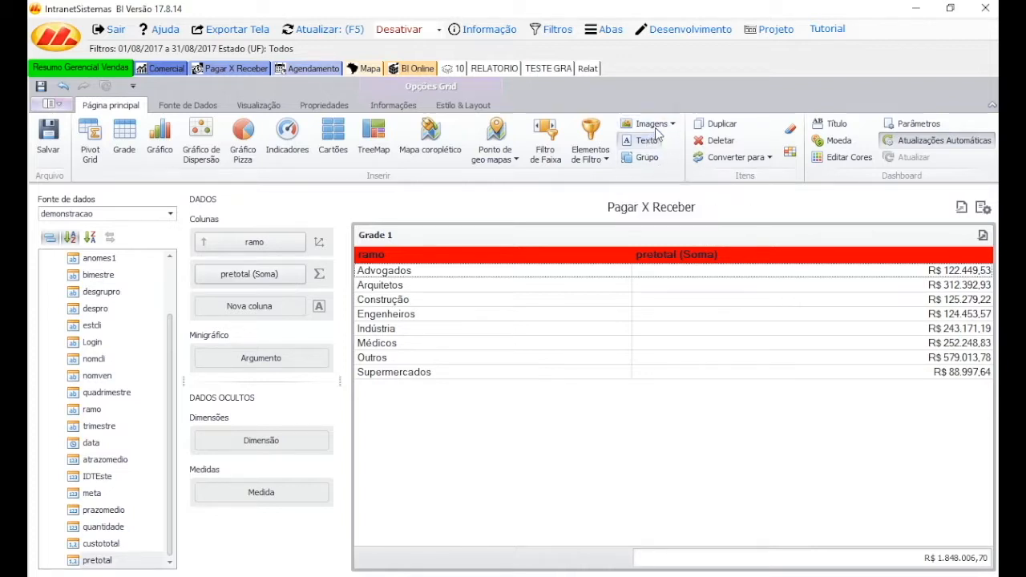
Add an image item to the dashboard and load business.jpg into it from the mybiDesktop Imagens folder.
click(655, 125)
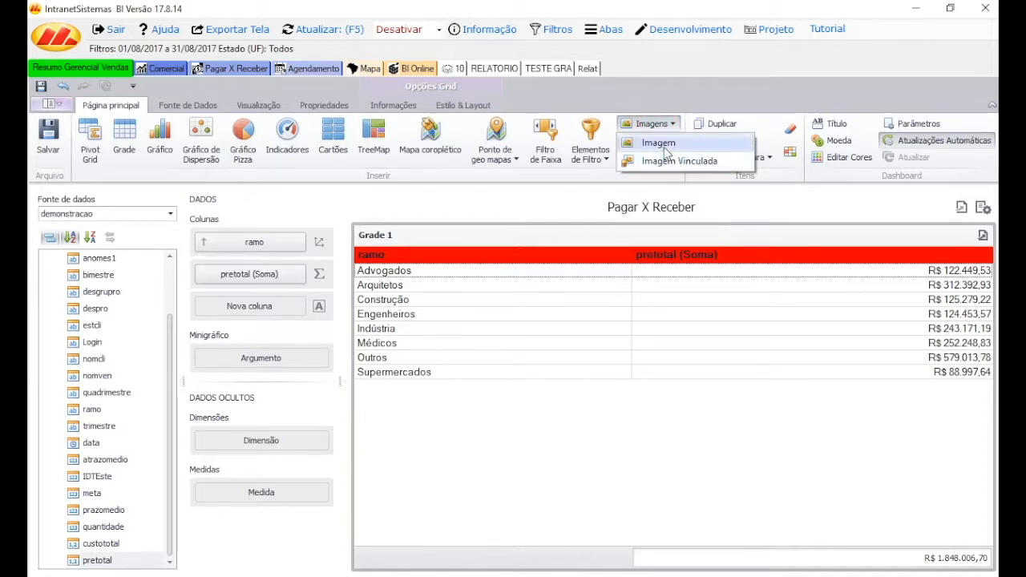
click(665, 143)
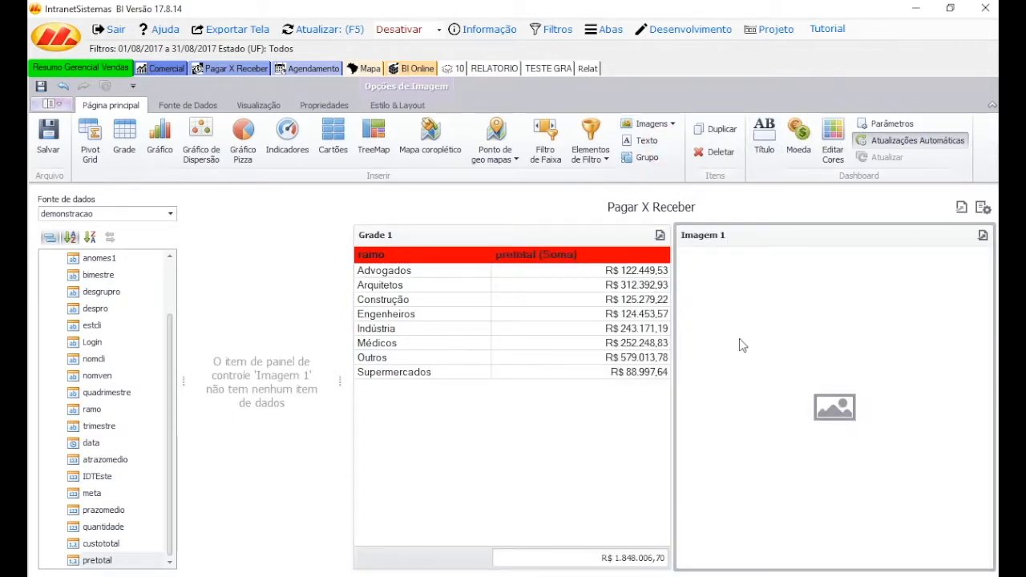
right_click(739, 341)
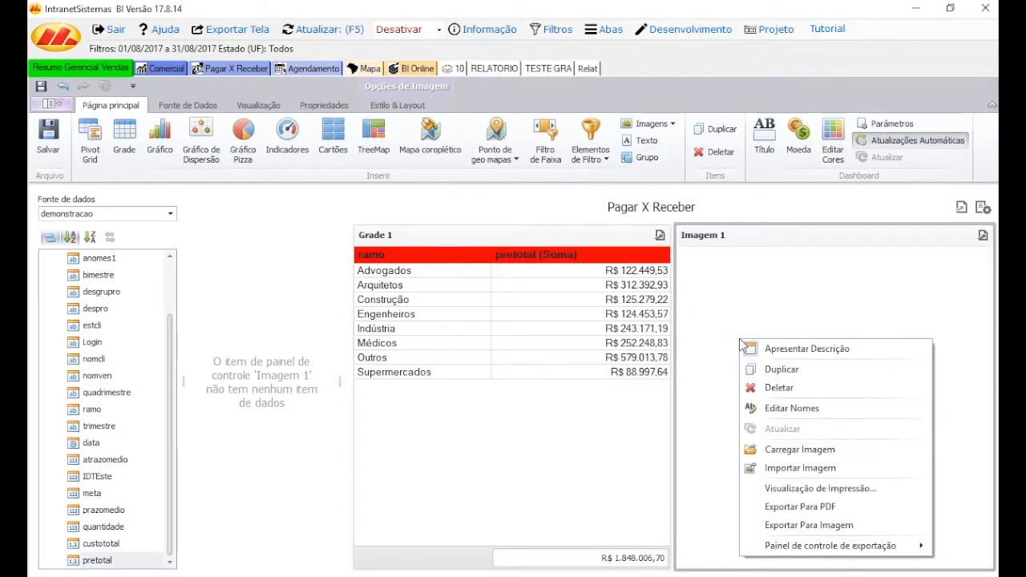
click(812, 454)
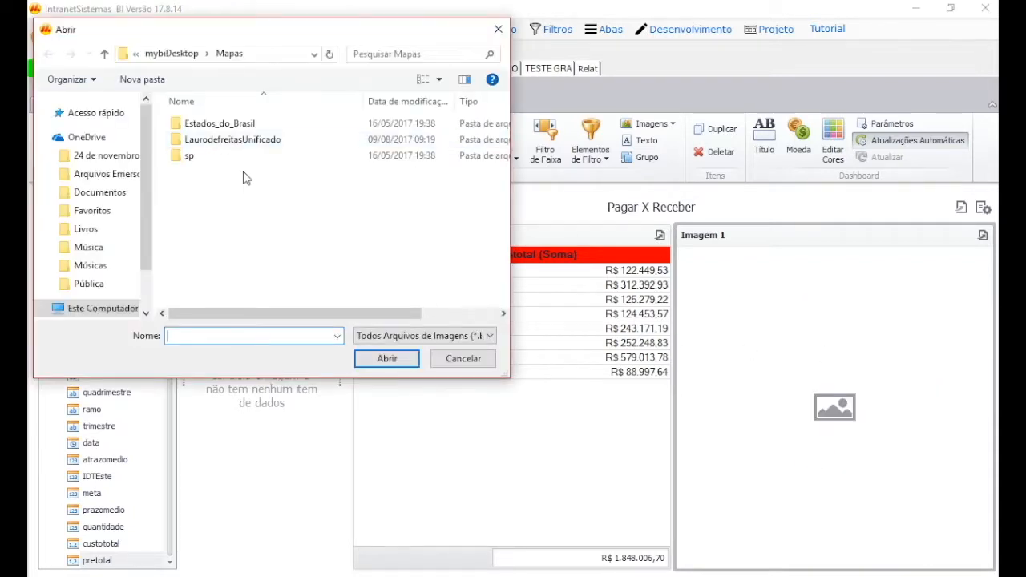
click(184, 57)
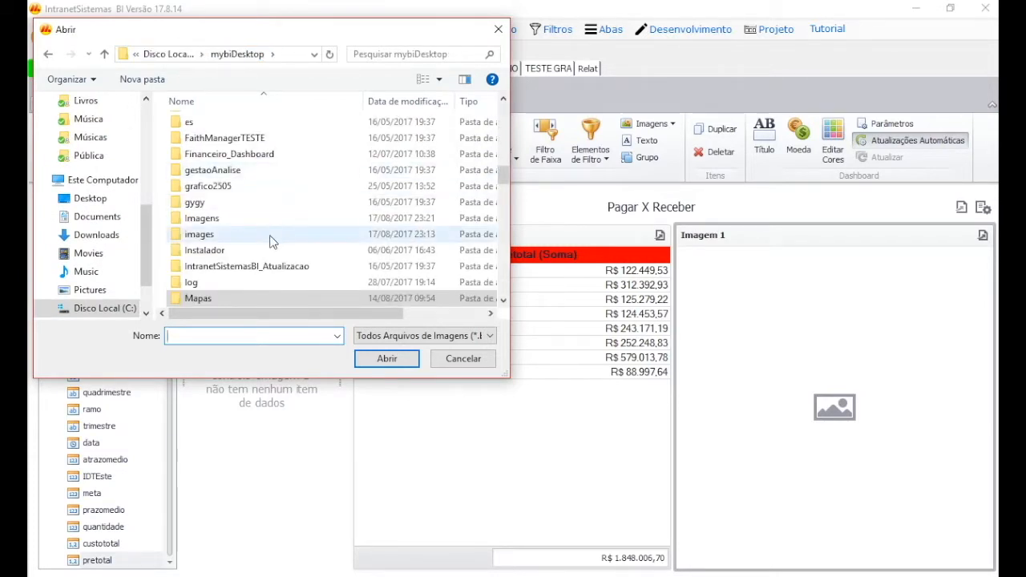
double_click(243, 218)
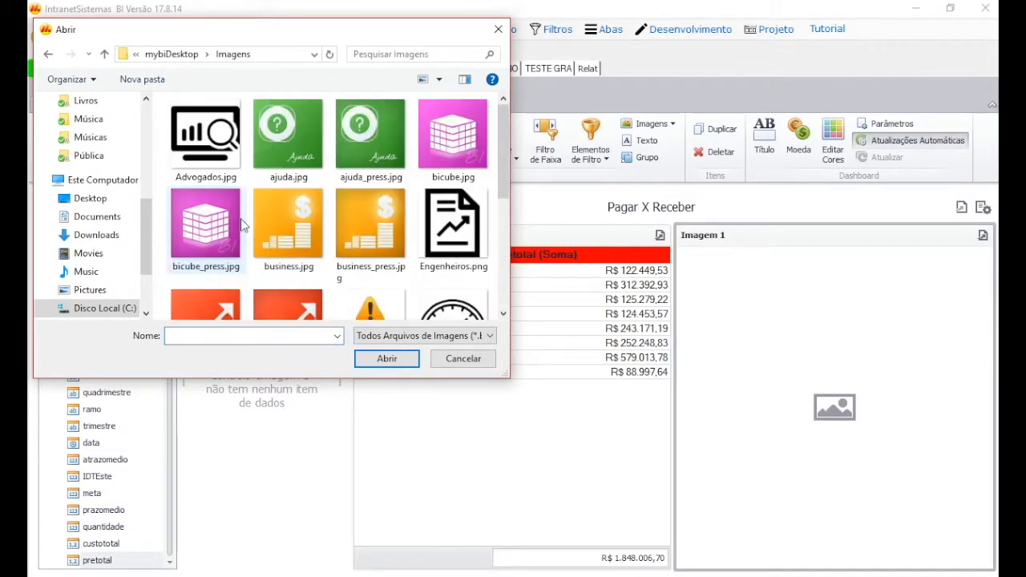
double_click(290, 225)
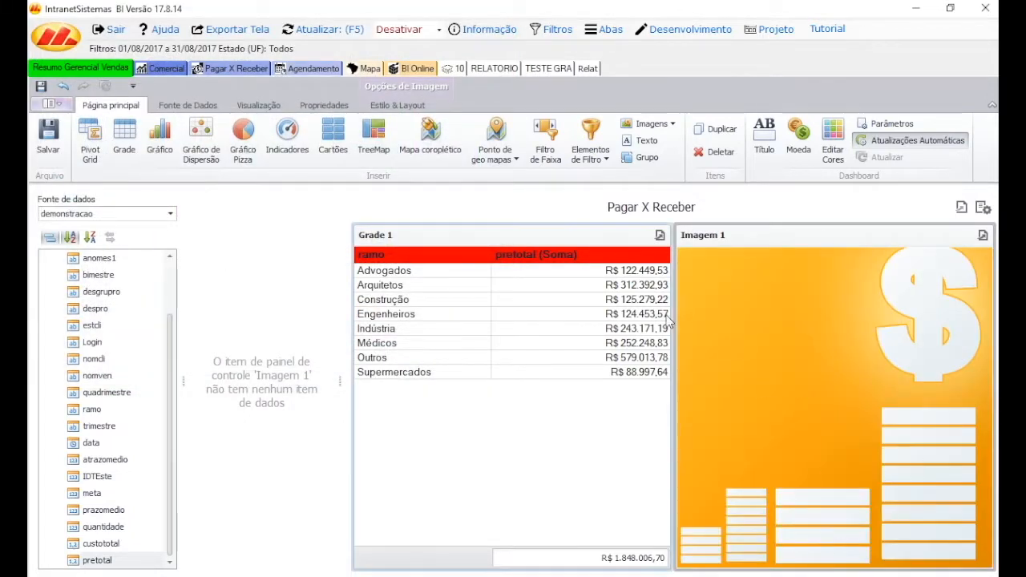
Try the Estender, Comprimir and Aumentar size modes on the business image, finishing with Estender.
click(401, 105)
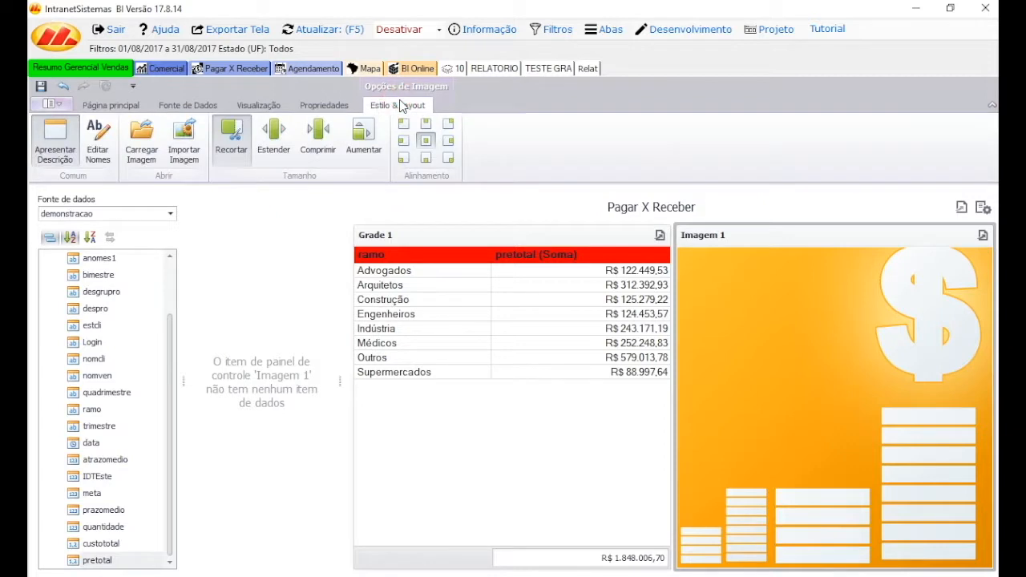
click(271, 140)
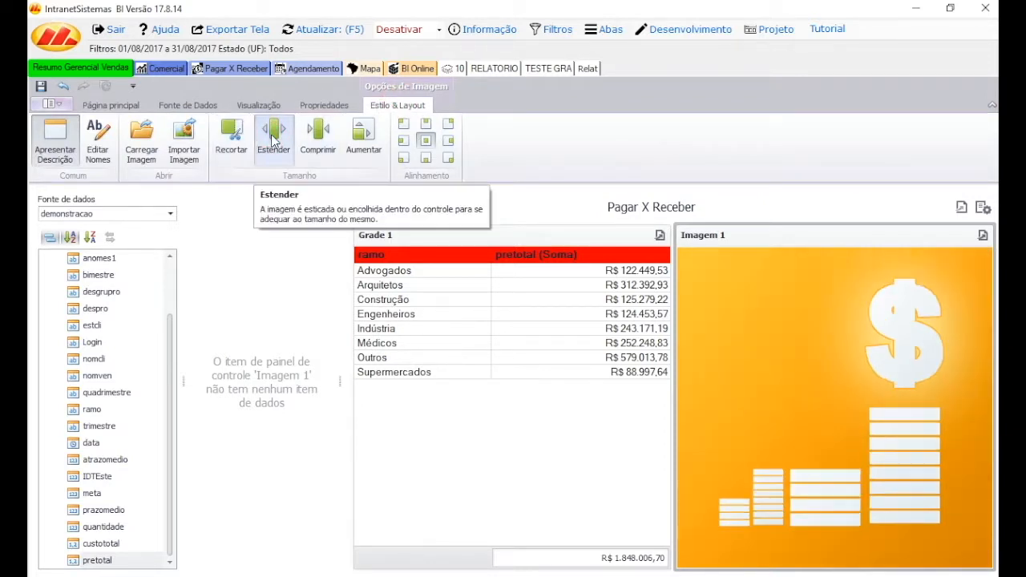
click(323, 133)
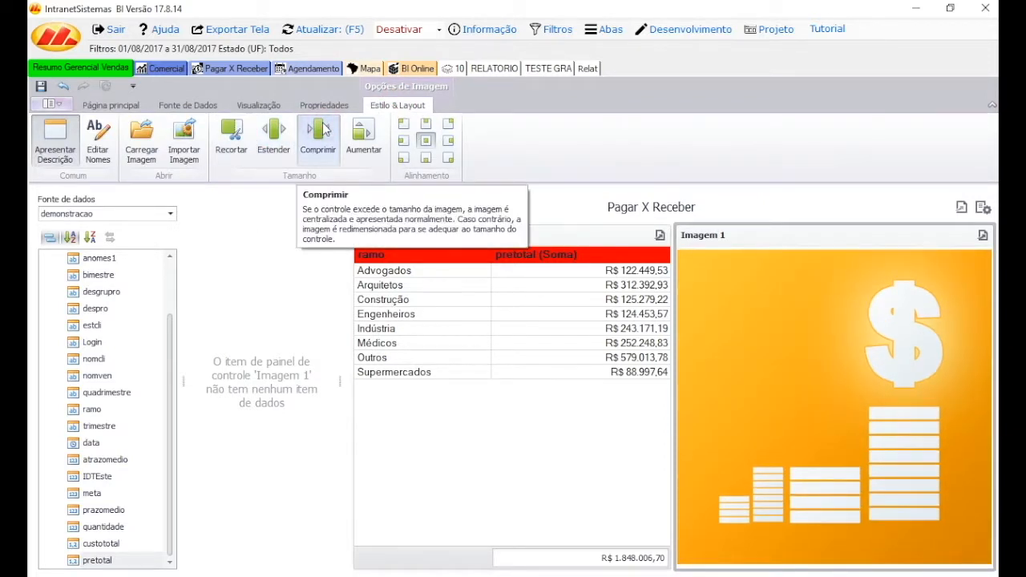
click(363, 138)
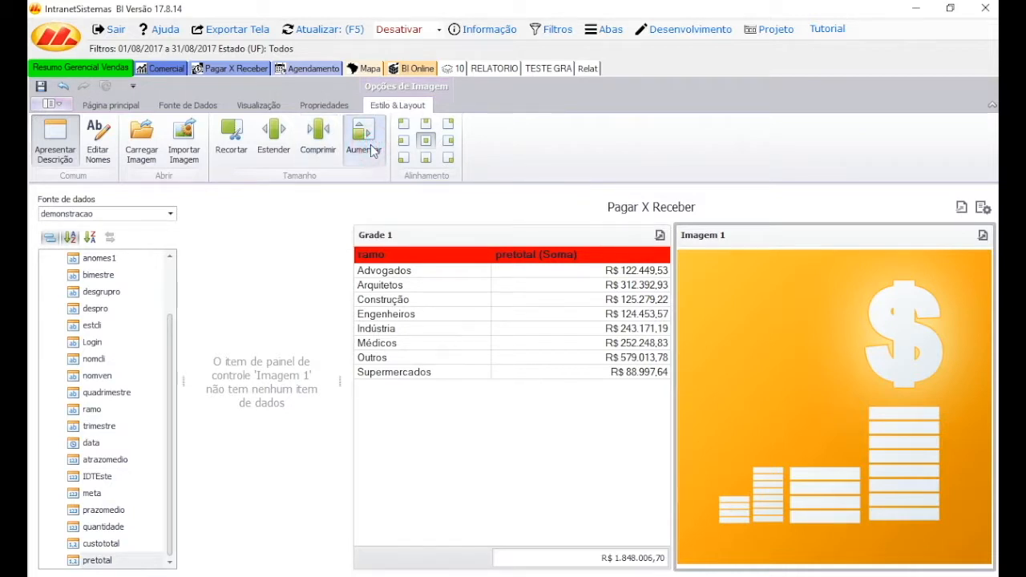
click(274, 134)
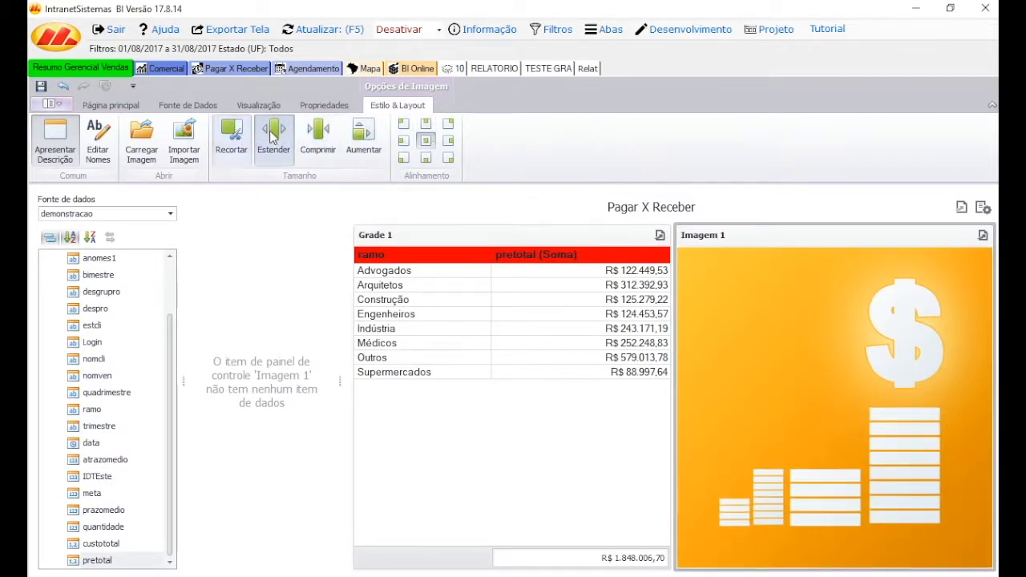
Insert a linked image (Imagem Vinculada) into the dashboard and assign the ramo field as its attribute.
click(122, 106)
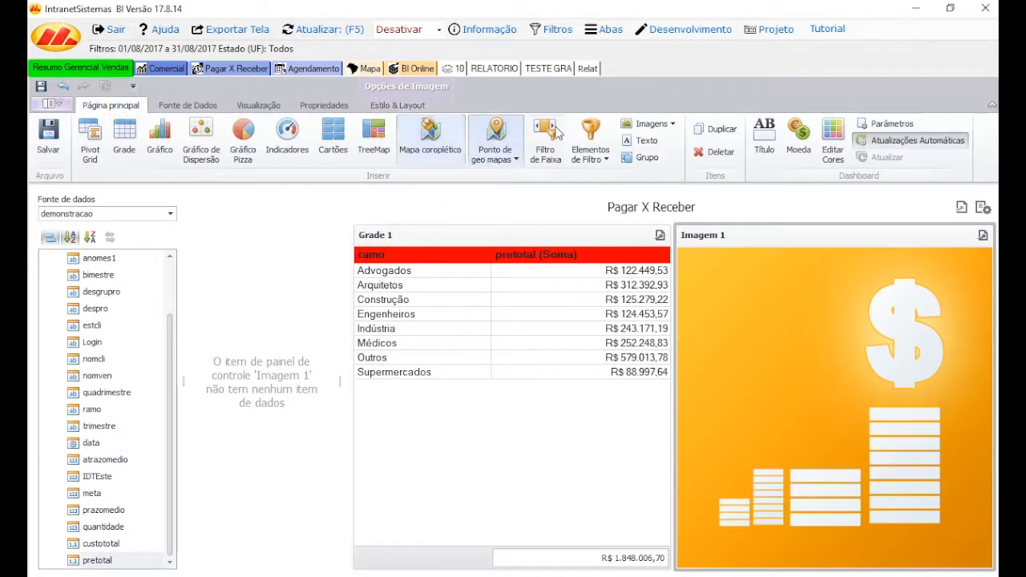
click(671, 125)
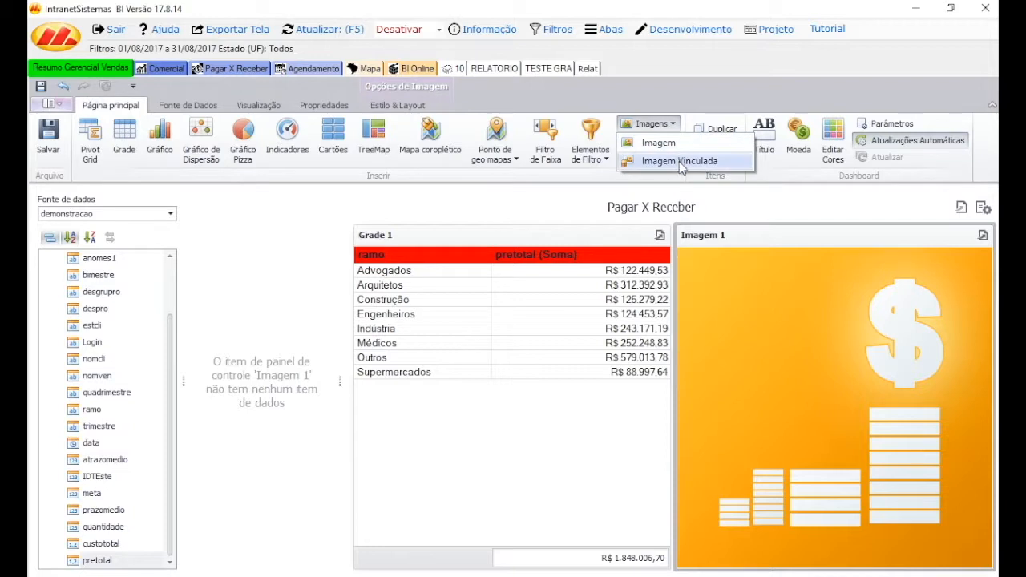
click(681, 163)
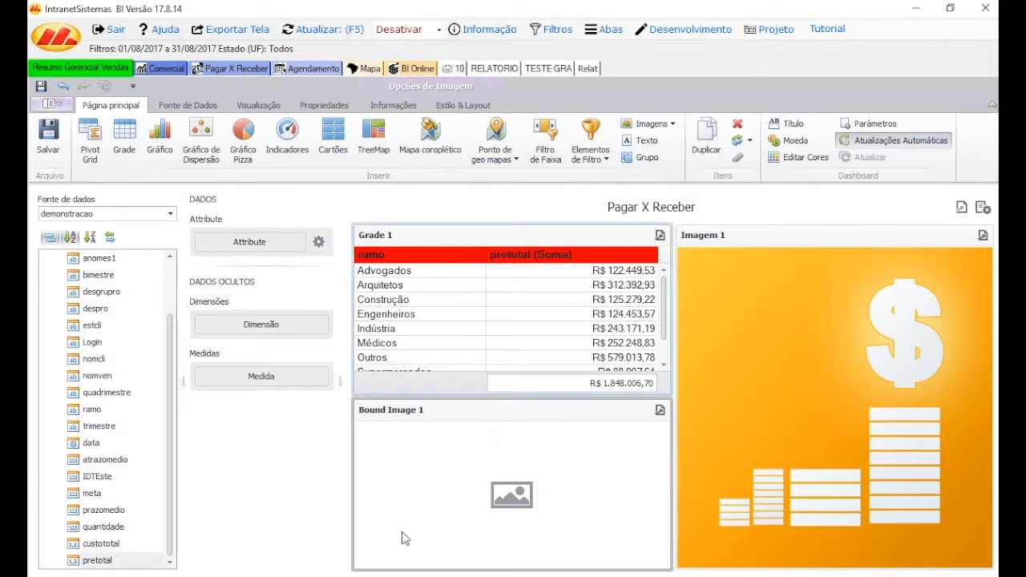
click(435, 266)
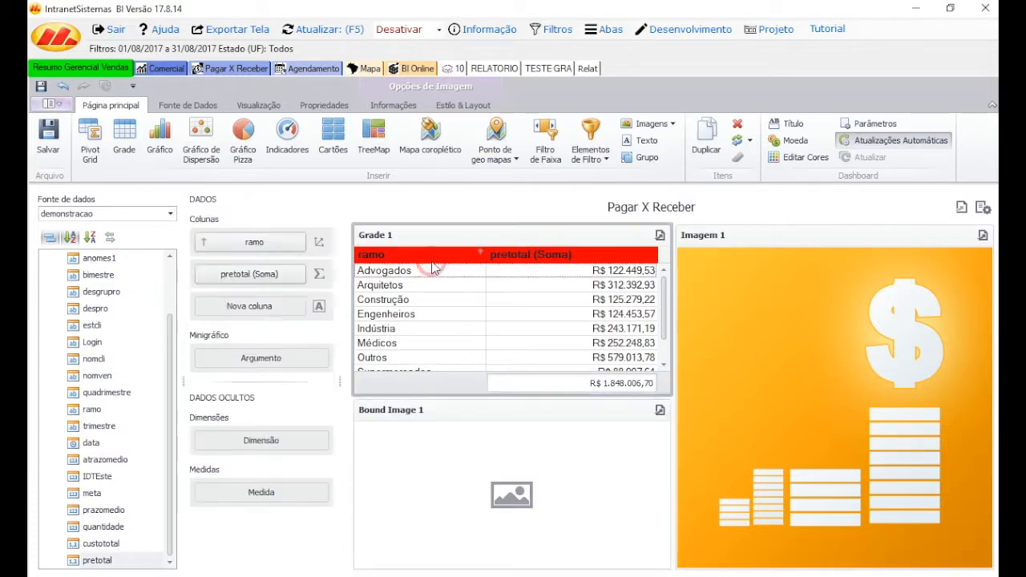
click(406, 288)
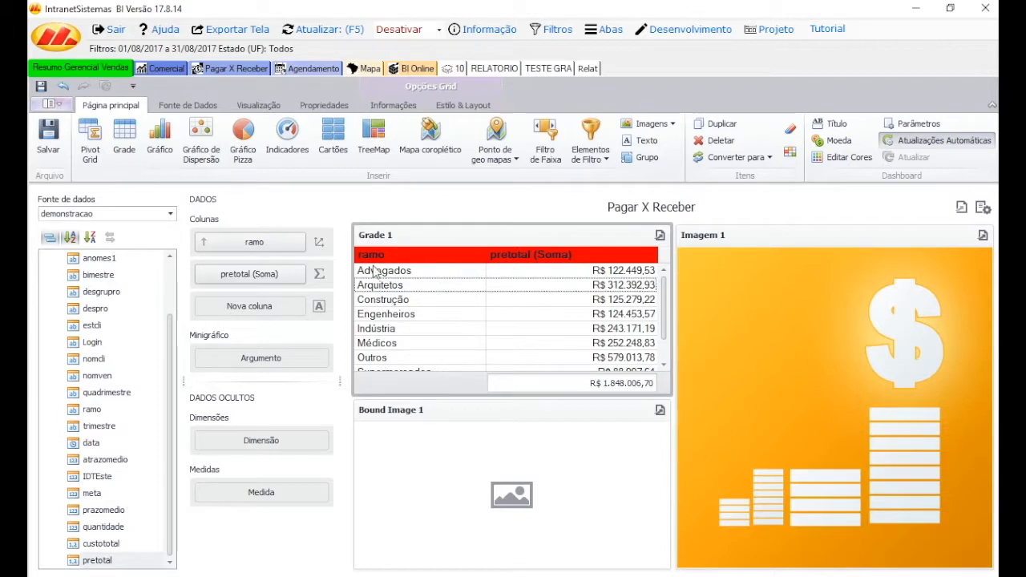
click(467, 458)
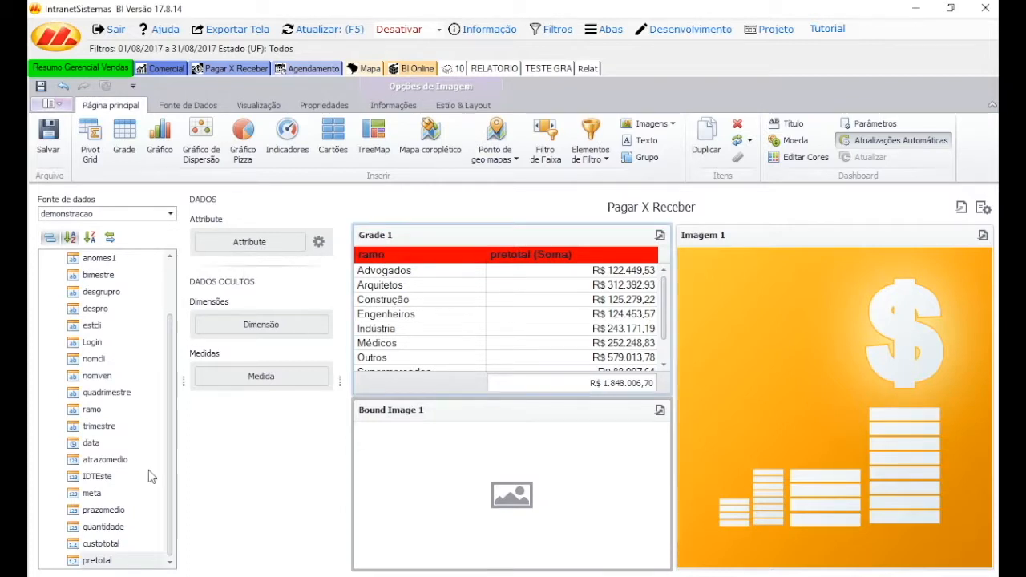
drag(125, 410, 236, 238)
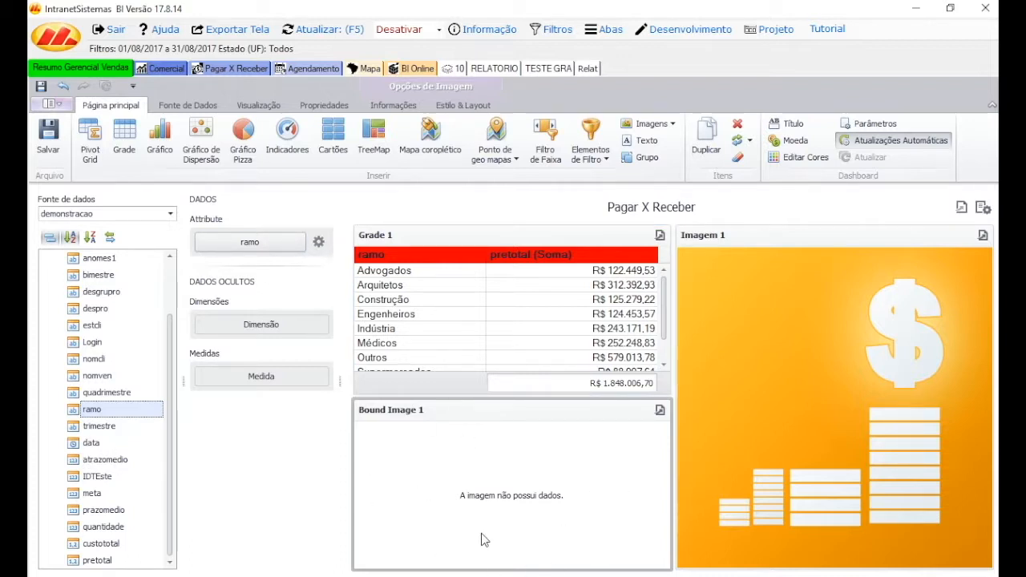
Switch the linked image's binding to URI and fill its pattern with C:\mybiDesktop\Imagens, copied from the Imagens folder window's path.
click(319, 242)
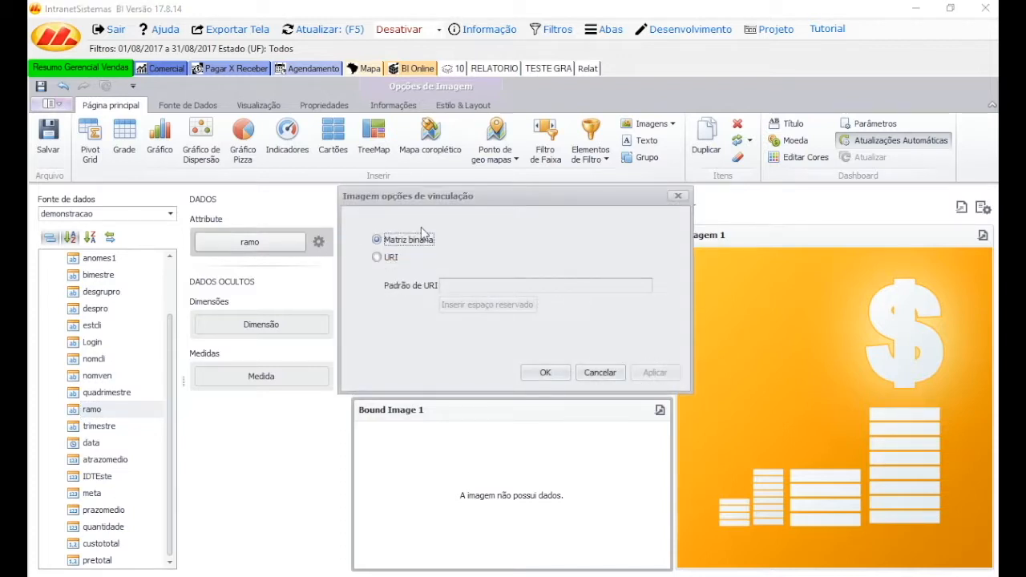
click(376, 257)
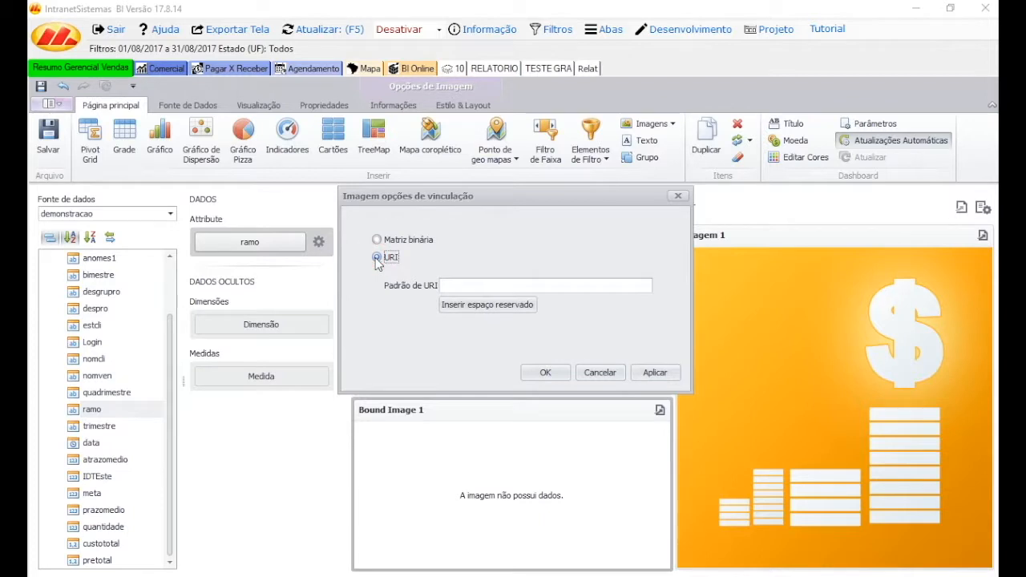
click(483, 289)
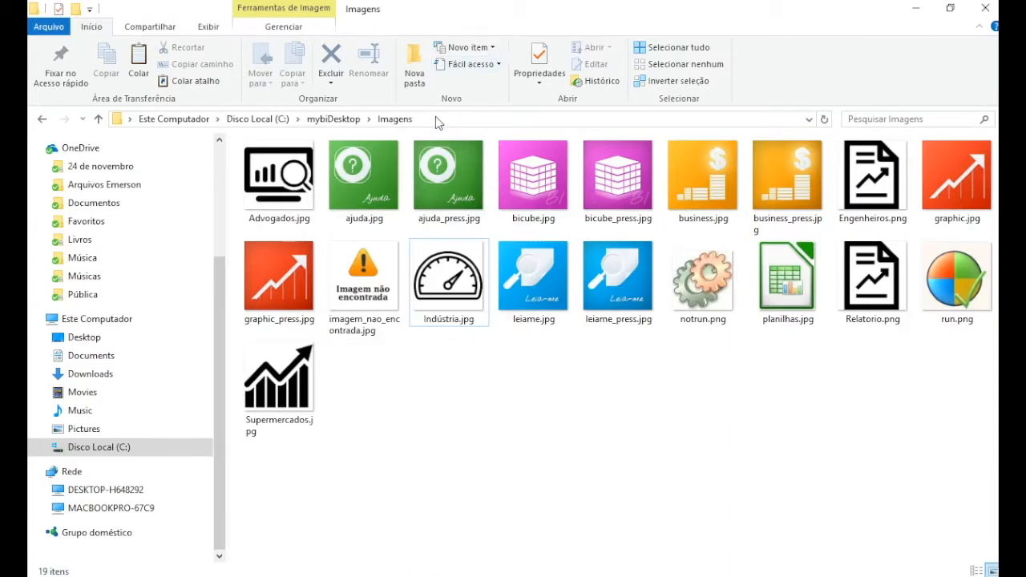
click(436, 117)
key(ctrl+c)
click(915, 8)
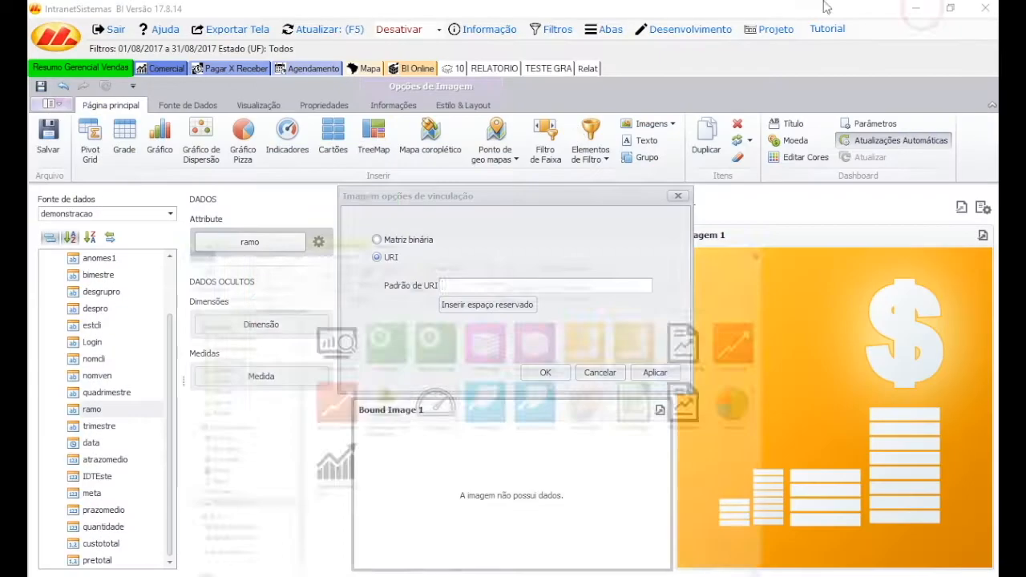
key(ctrl+v)
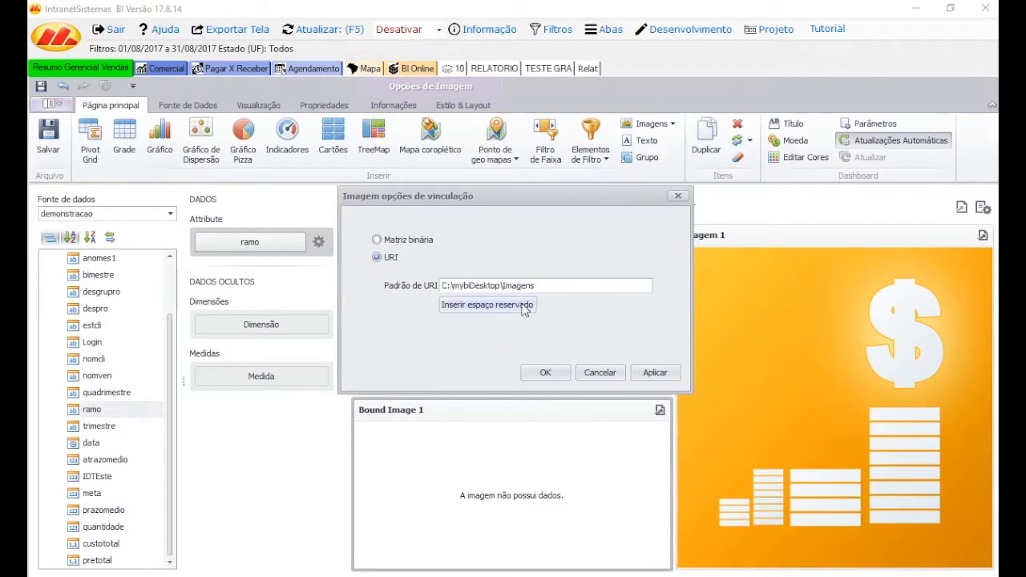
Complete the URI pattern as C:\mybiDesktop\Imagens\{0}.jpg using the reserved placeholder, and apply the binding options.
click(523, 311)
click(532, 286)
text(\)
click(586, 282)
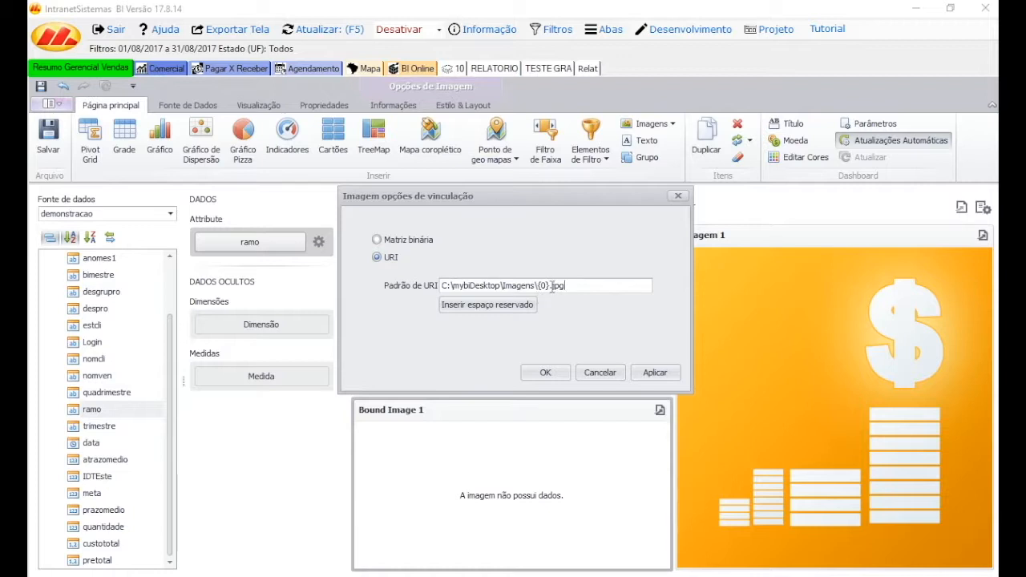
click(655, 373)
click(540, 376)
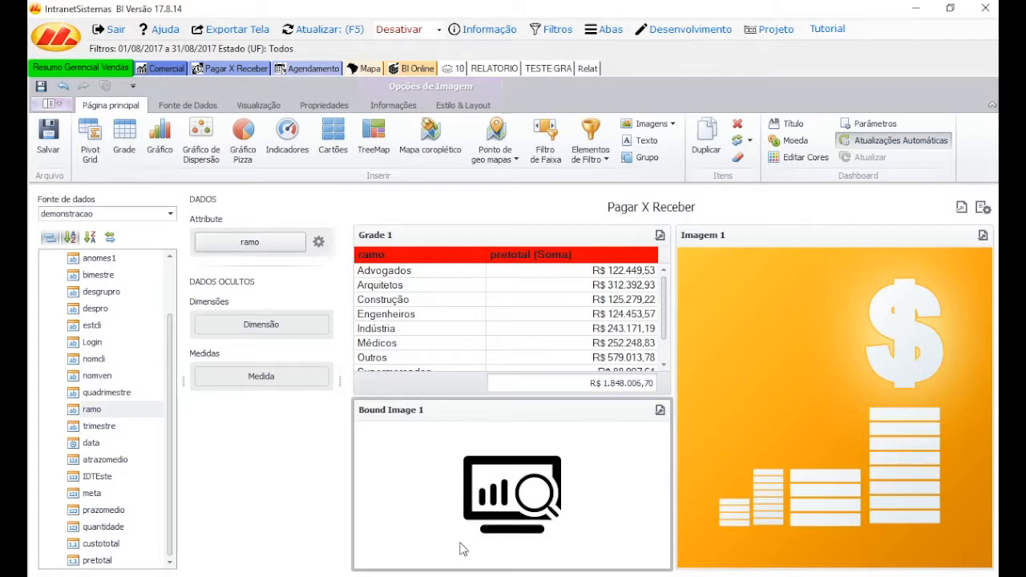
Select several ramo rows in Grade 1 to check whether the linked image follows the selection.
click(441, 296)
click(442, 311)
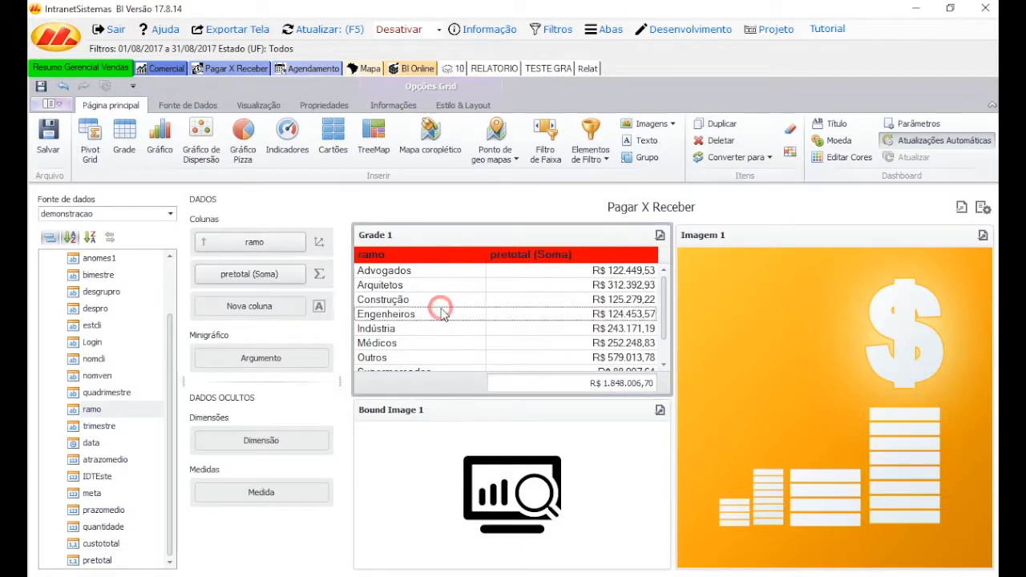
click(442, 346)
click(412, 284)
click(416, 326)
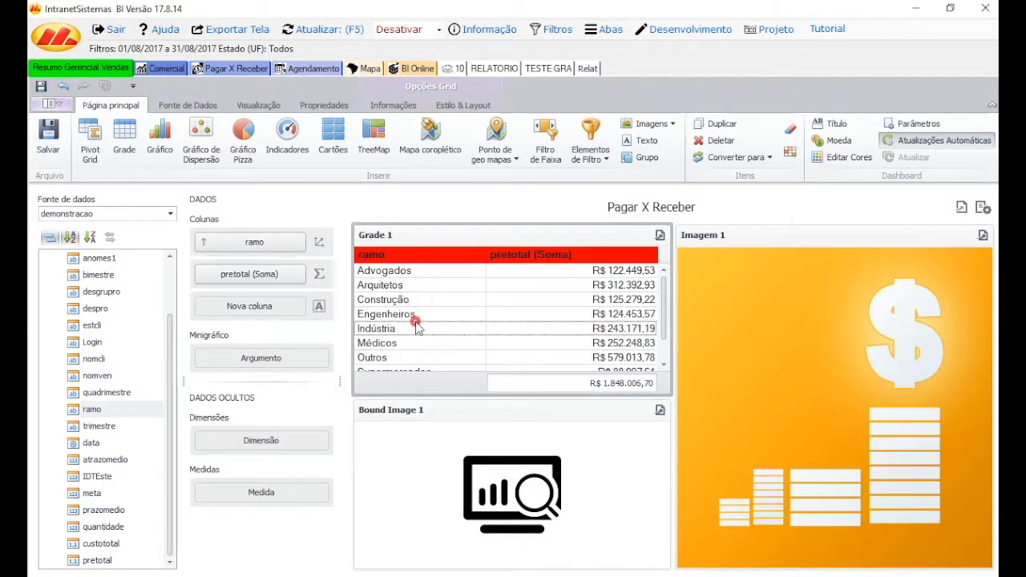
click(421, 355)
click(451, 285)
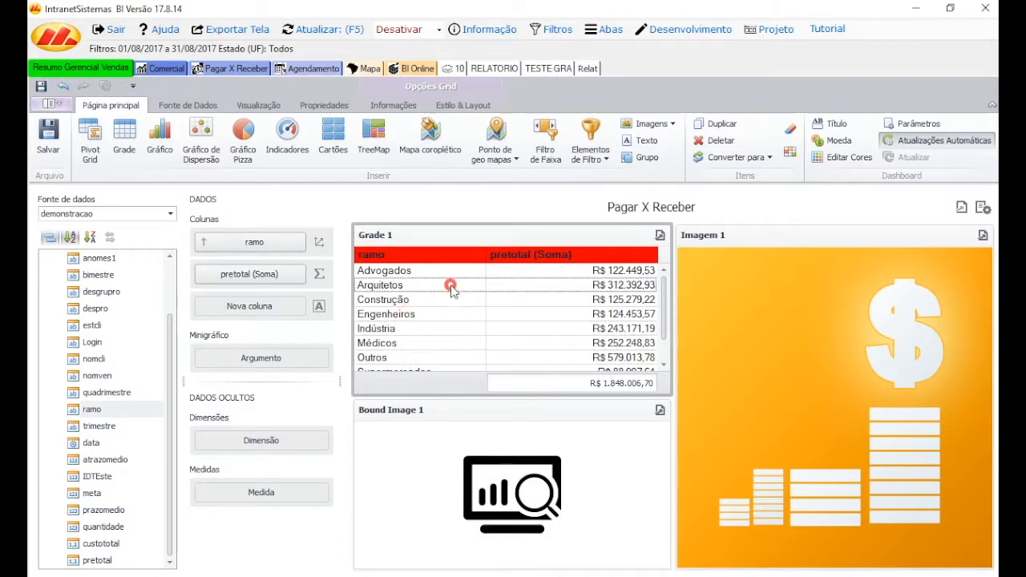
Enable the multiple master filter (Filtro Mestre Múltiplo) on Grade 1.
click(466, 106)
click(401, 106)
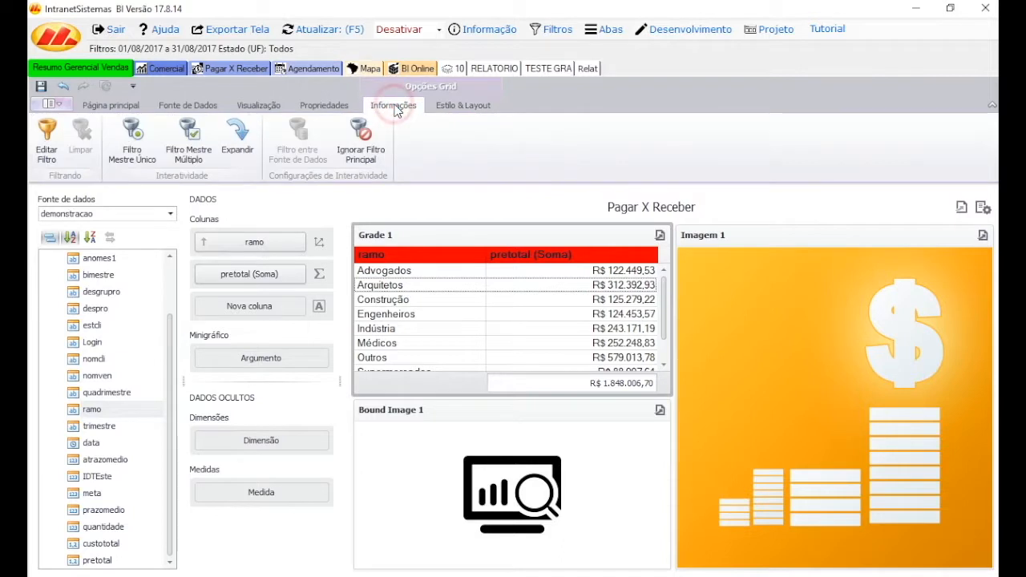
click(190, 133)
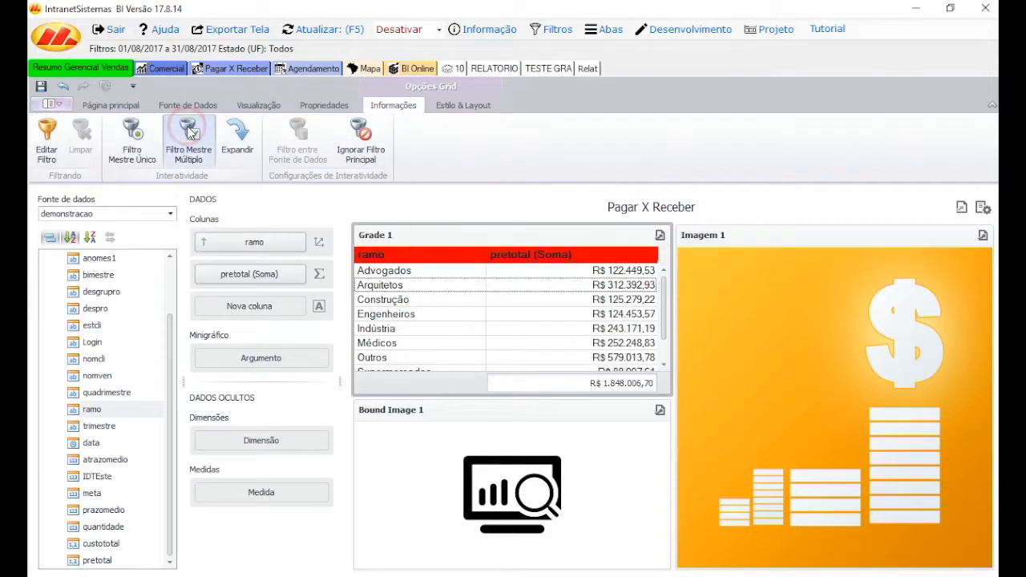
Filter the dashboard by Arquitetos, Engenheiros, Indústria and Supermercados in turn to check the linked image for each ramo.
click(402, 291)
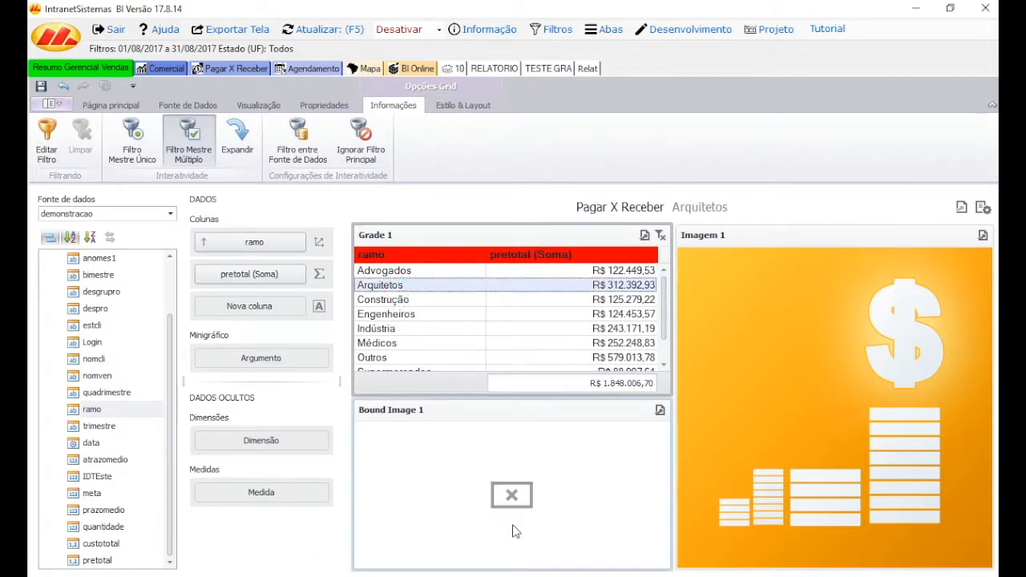
click(403, 316)
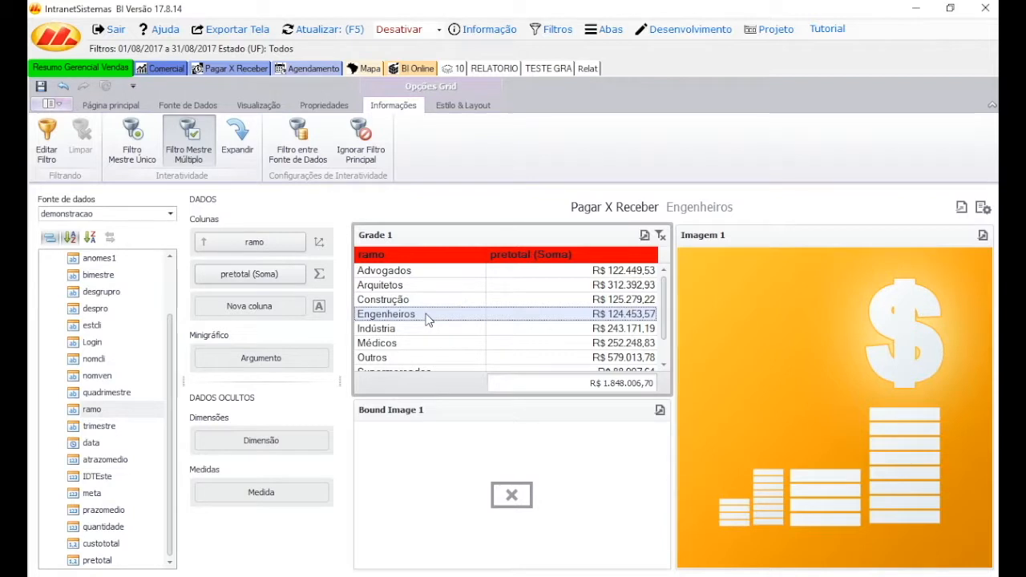
scroll(427, 319, down, 1)
click(405, 316)
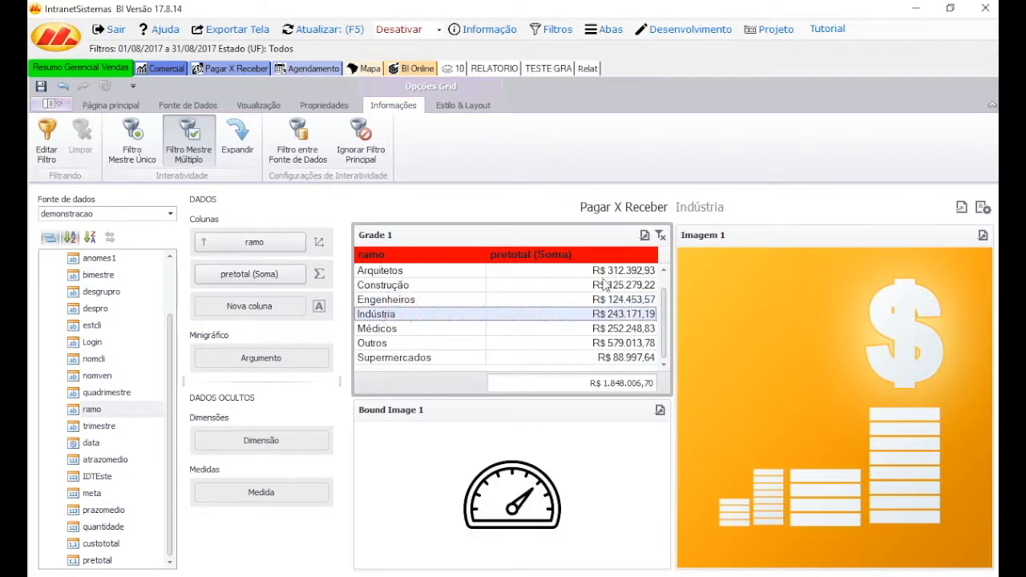
click(422, 359)
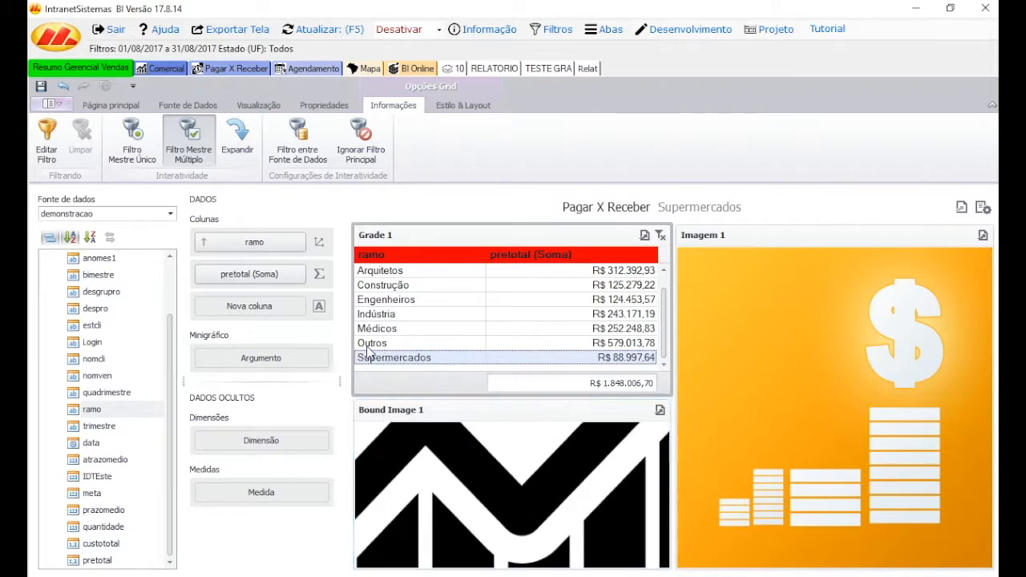
Filter the dashboard from Grade 1 by Outros, Médicos, Indústria and Advogados in turn to check each linked image.
click(384, 345)
click(404, 329)
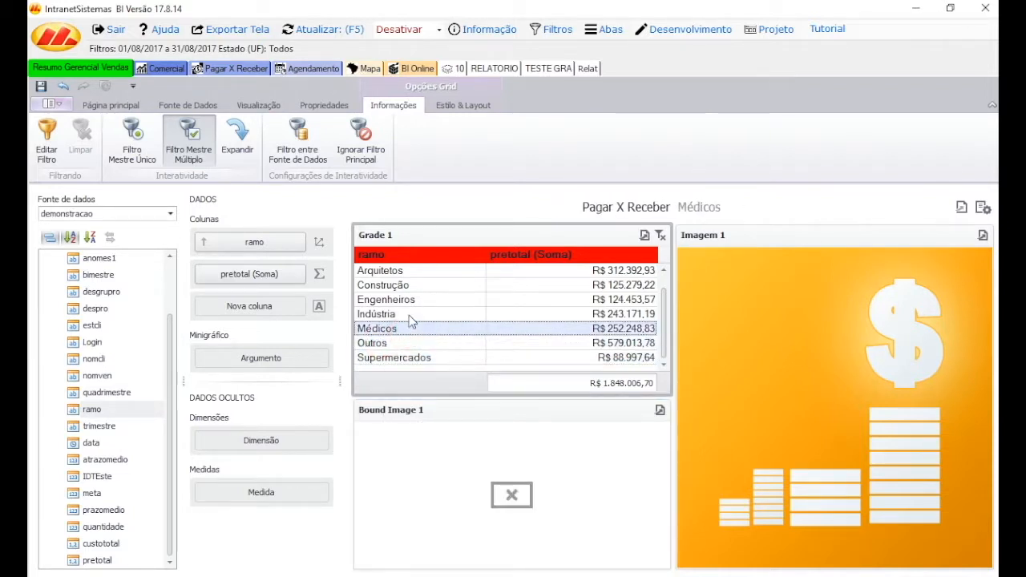
click(412, 311)
scroll(663, 290, up, 1)
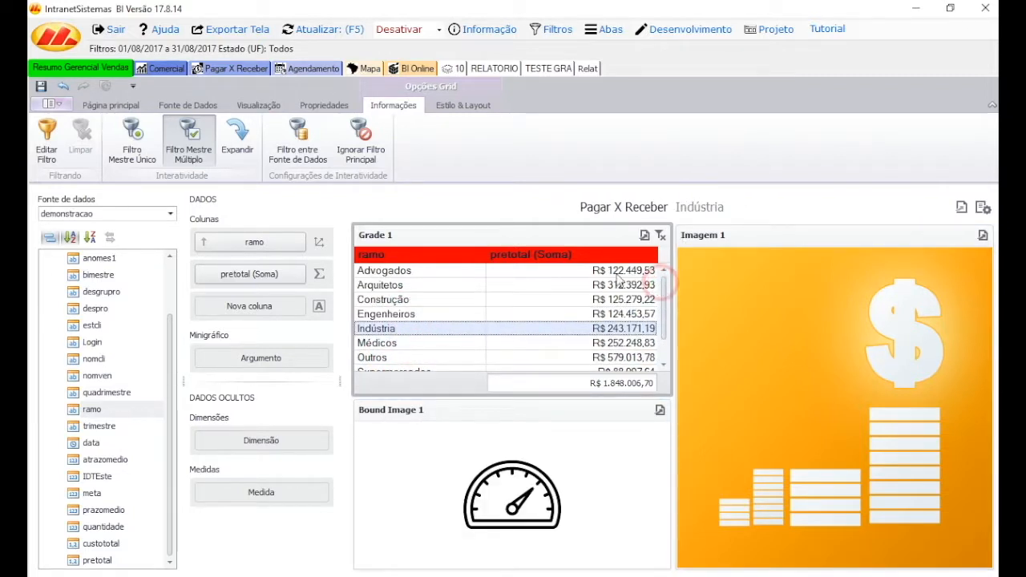
click(382, 273)
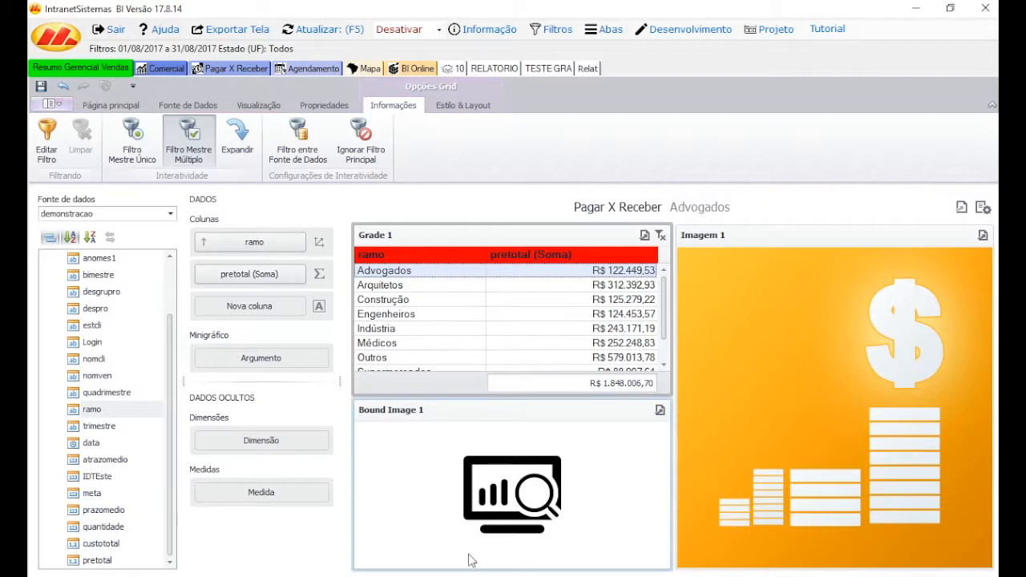
Convert Grade 1 to a bar chart of pretotal (Soma) by ramo.
right_click(426, 317)
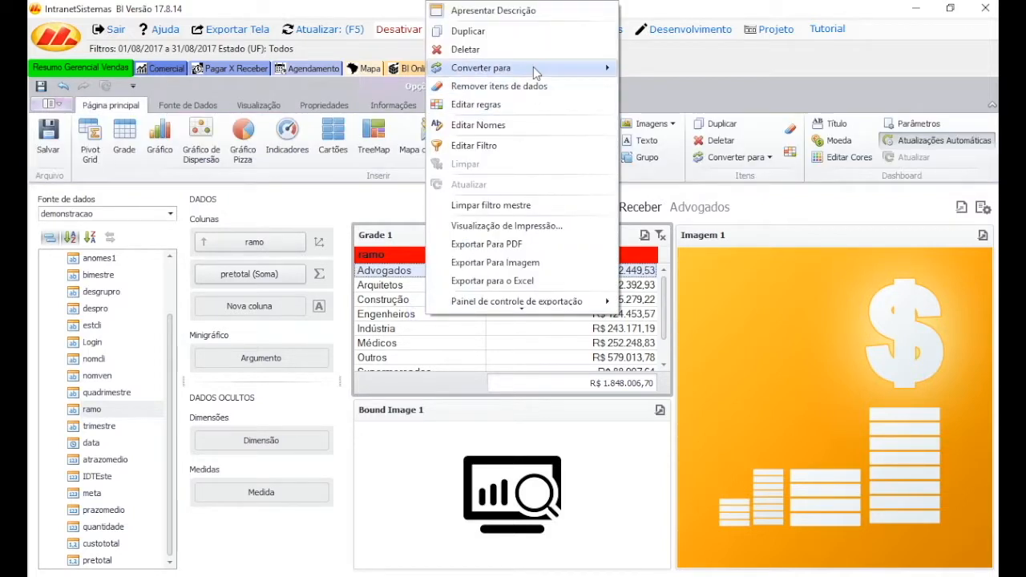
mouse_move(533, 67)
click(670, 94)
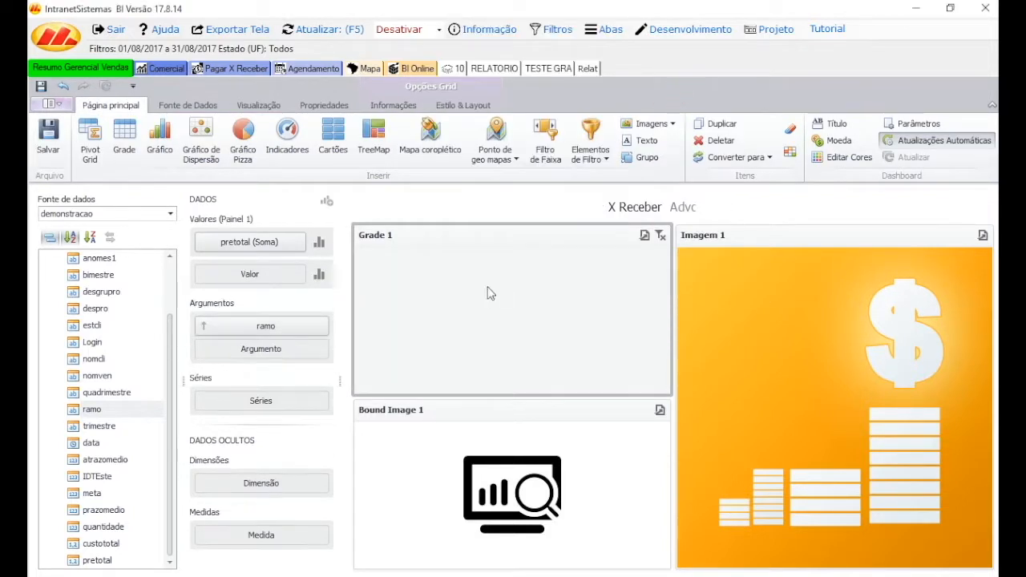
Filter by each ramo bar in Gráfico 1, from Arquitetos through Supermercados and finally Advogados, to check the linked image.
click(454, 341)
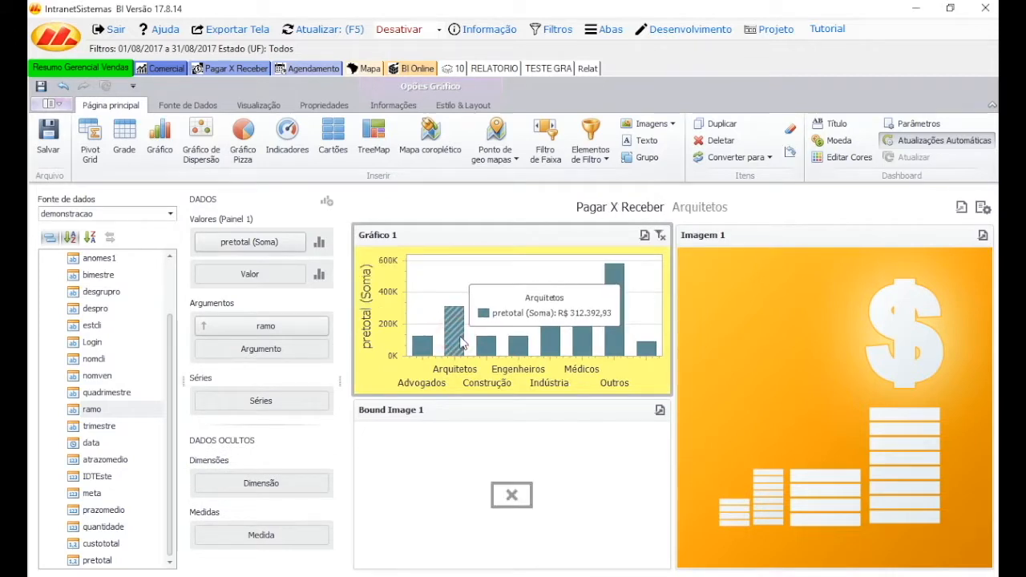
click(485, 343)
click(526, 349)
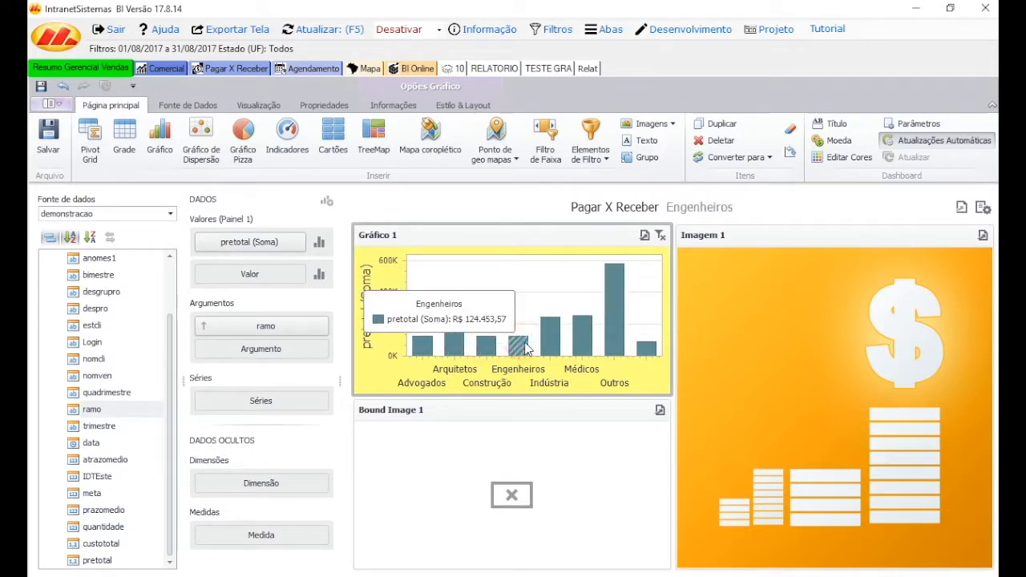
click(552, 340)
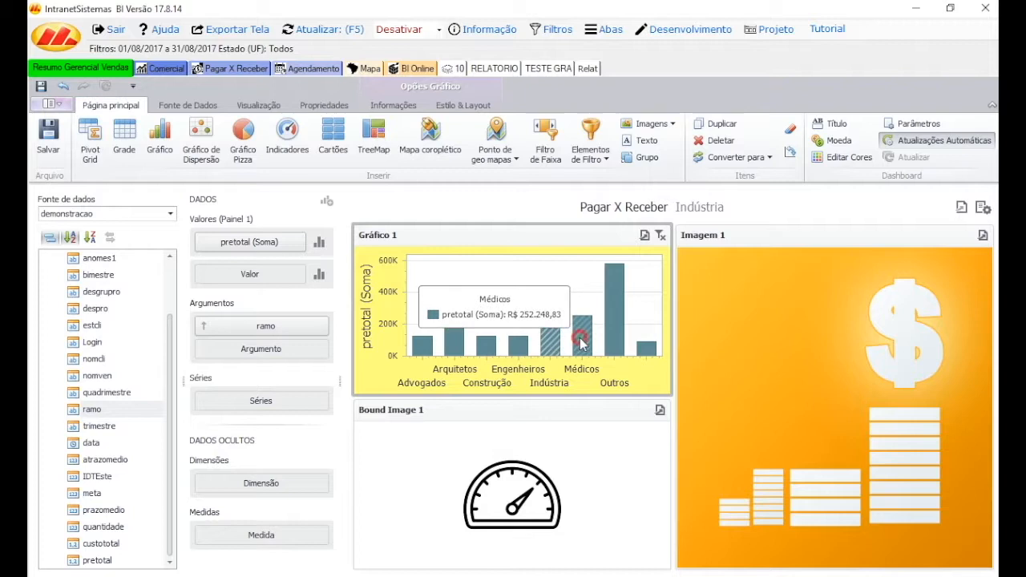
click(579, 341)
click(621, 336)
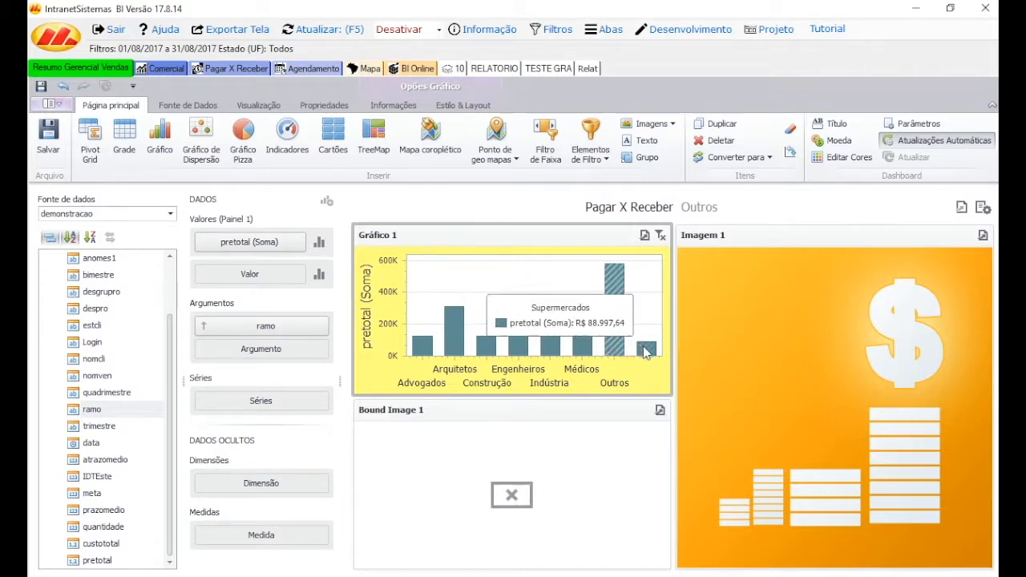
click(645, 347)
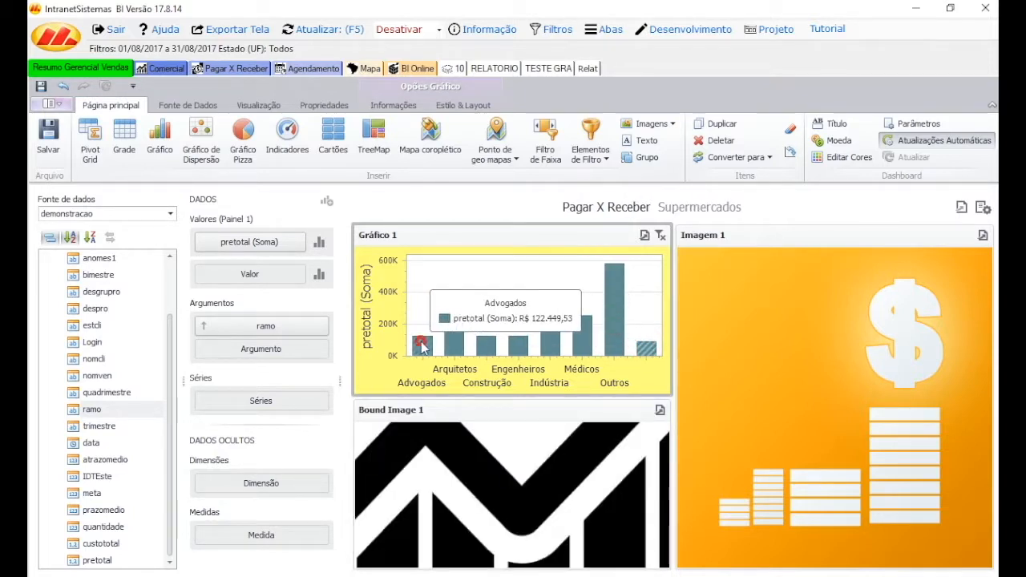
click(422, 347)
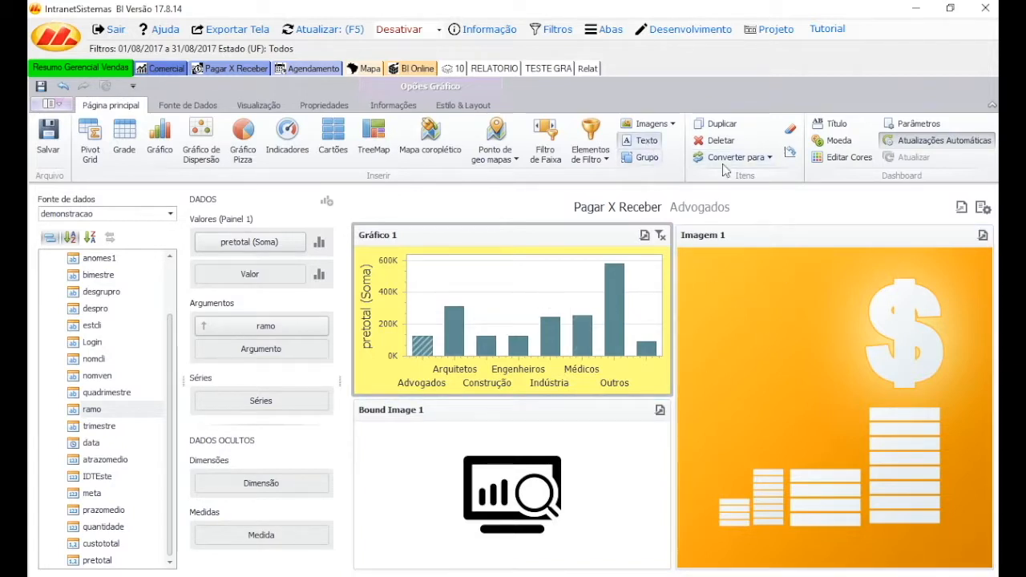
Delete Imagem 1 and insert a text box containing "Total de Vendas:".
click(768, 330)
click(720, 154)
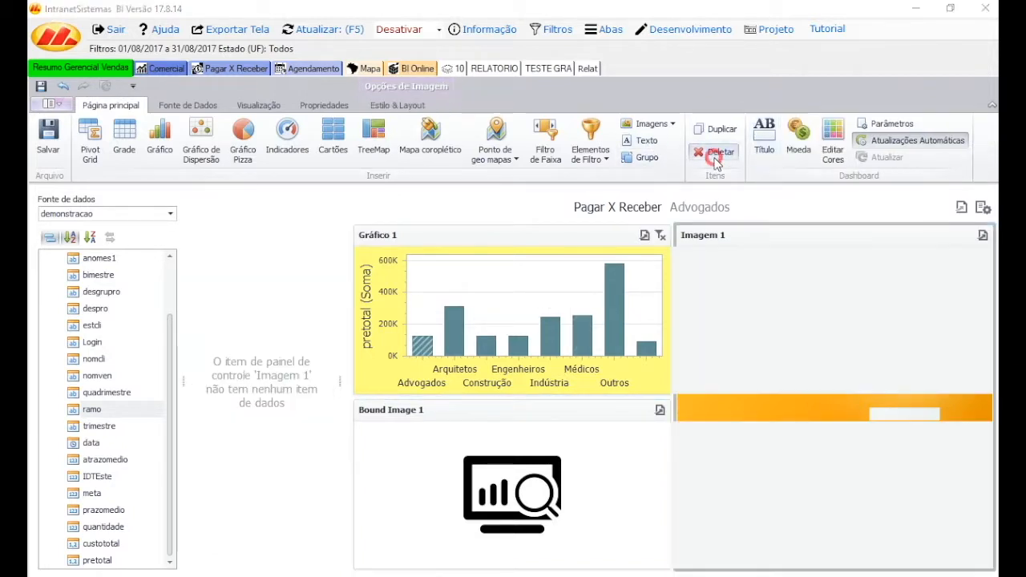
click(645, 141)
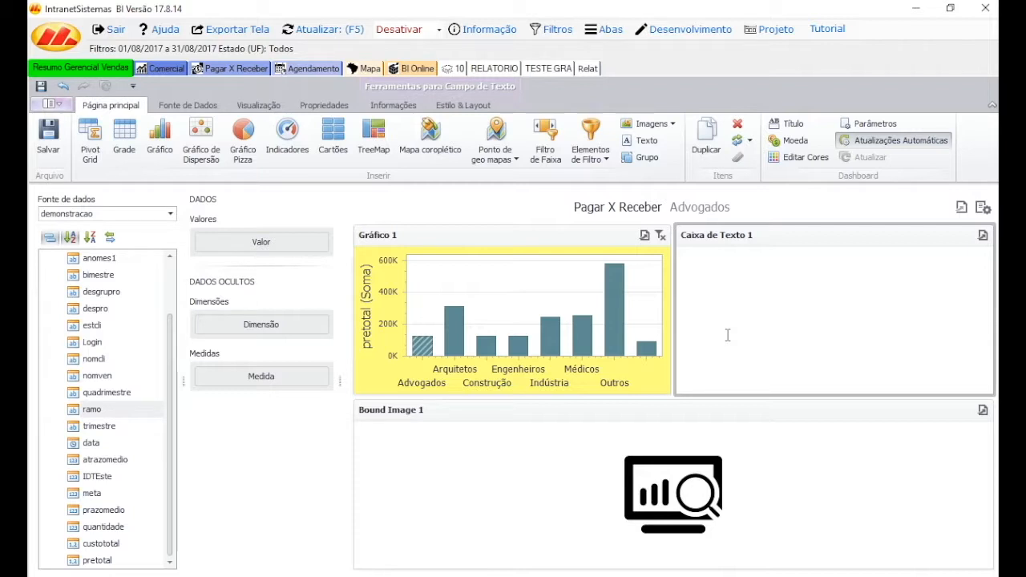
double_click(705, 291)
text(Total de Vendas)
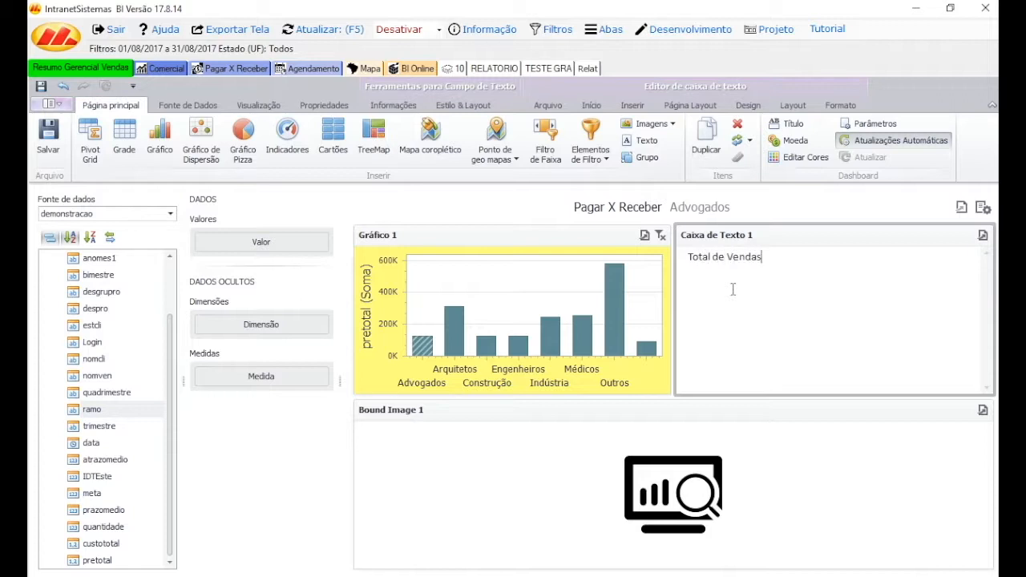
Format the whole "Total de Vendas:" text as bold, red and font size 12.
key(ctrl+a)
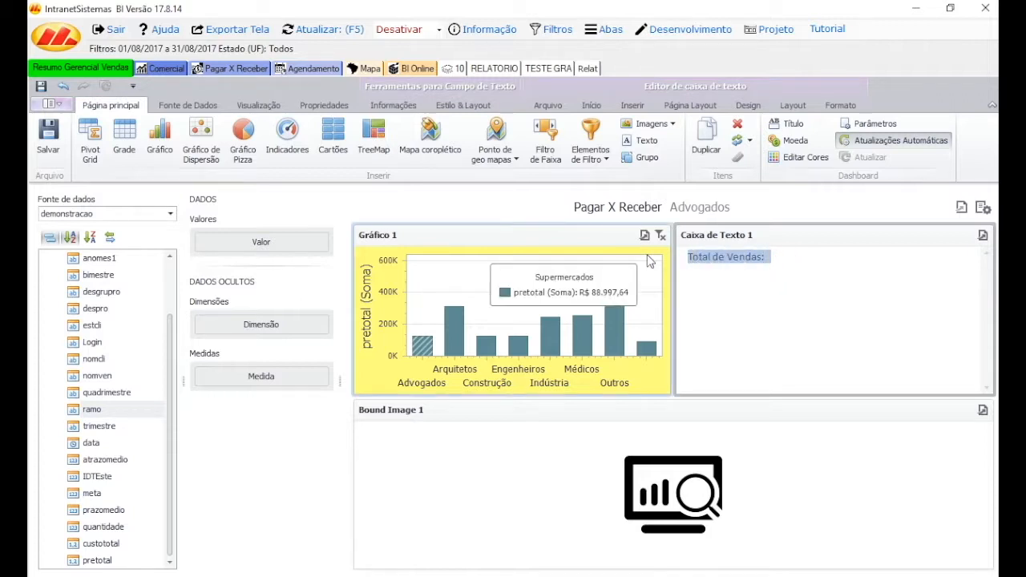
click(590, 105)
click(159, 152)
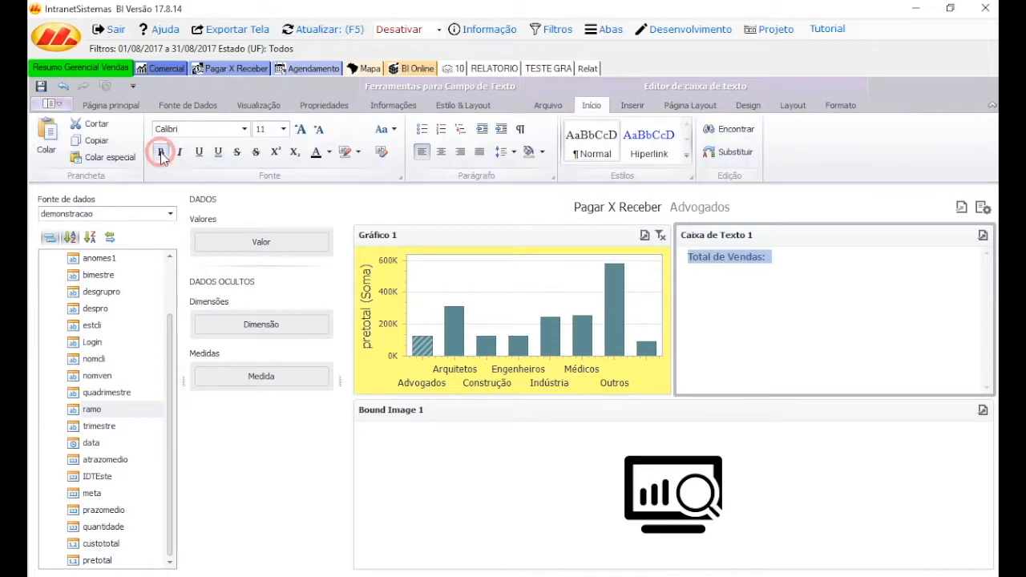
click(329, 151)
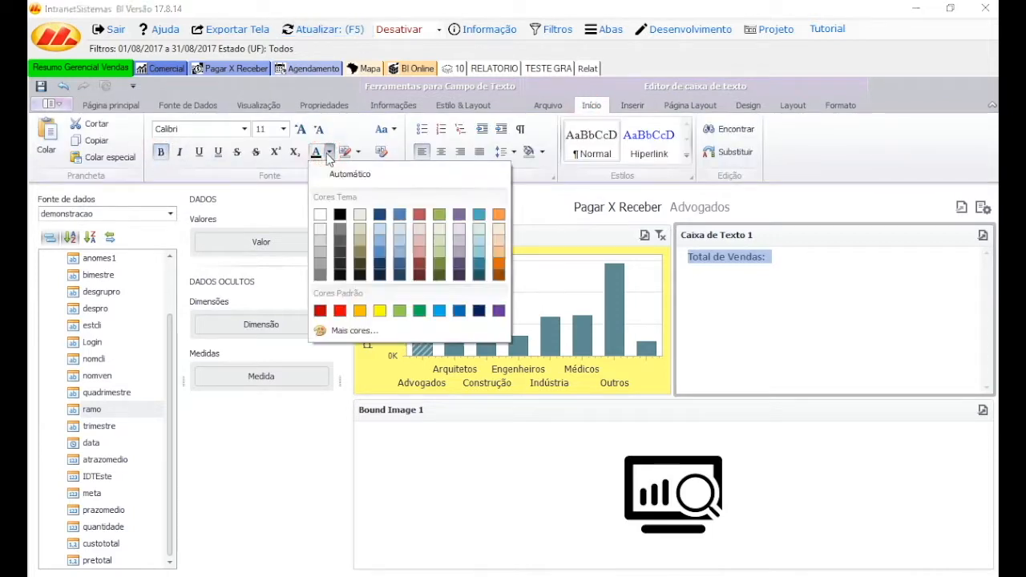
click(340, 310)
click(282, 130)
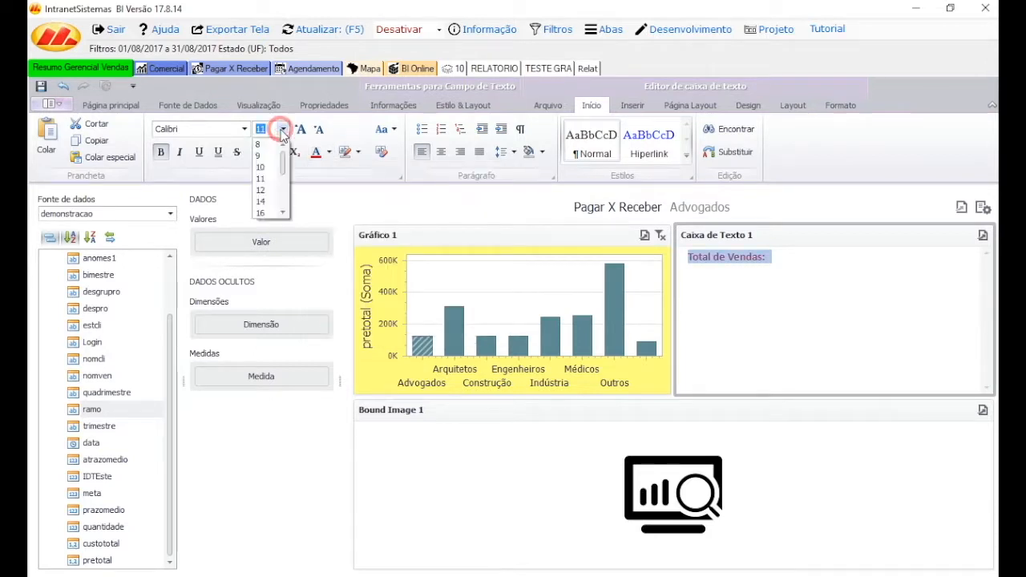
click(261, 190)
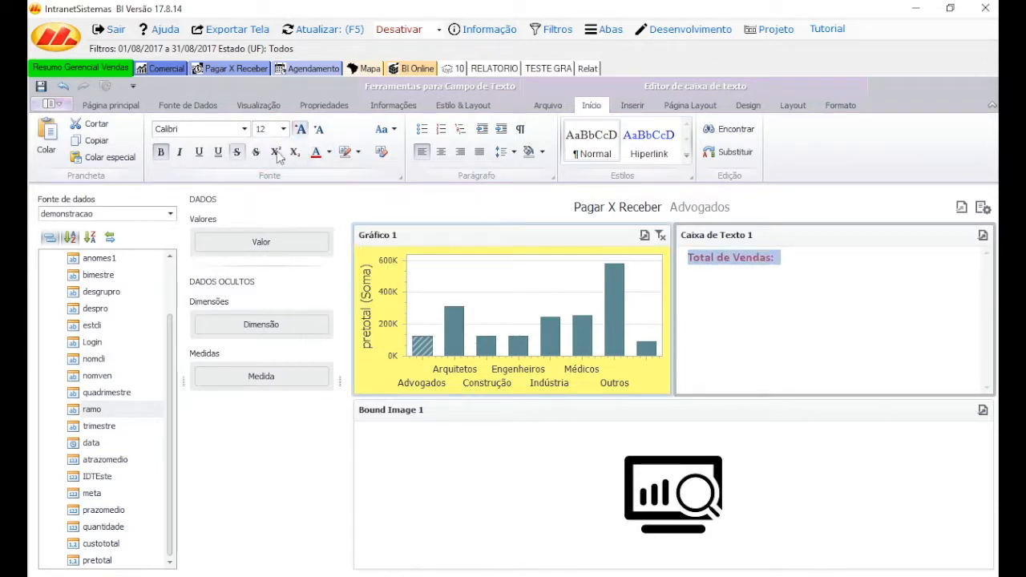
Start a new line below "Total de Vendas:" and add pretotal as a value of the text box.
click(786, 263)
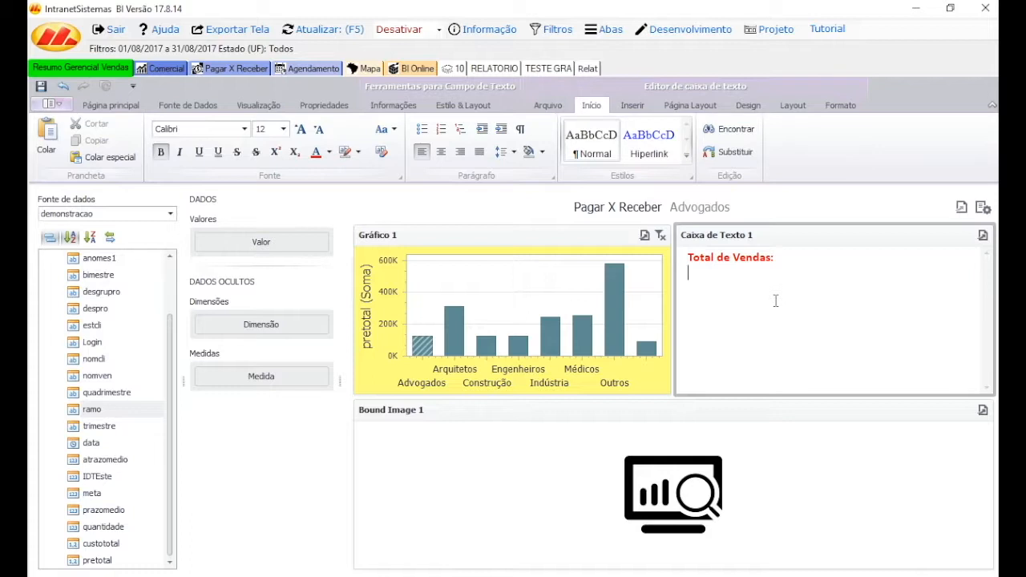
key(Return)
drag(113, 561, 258, 243)
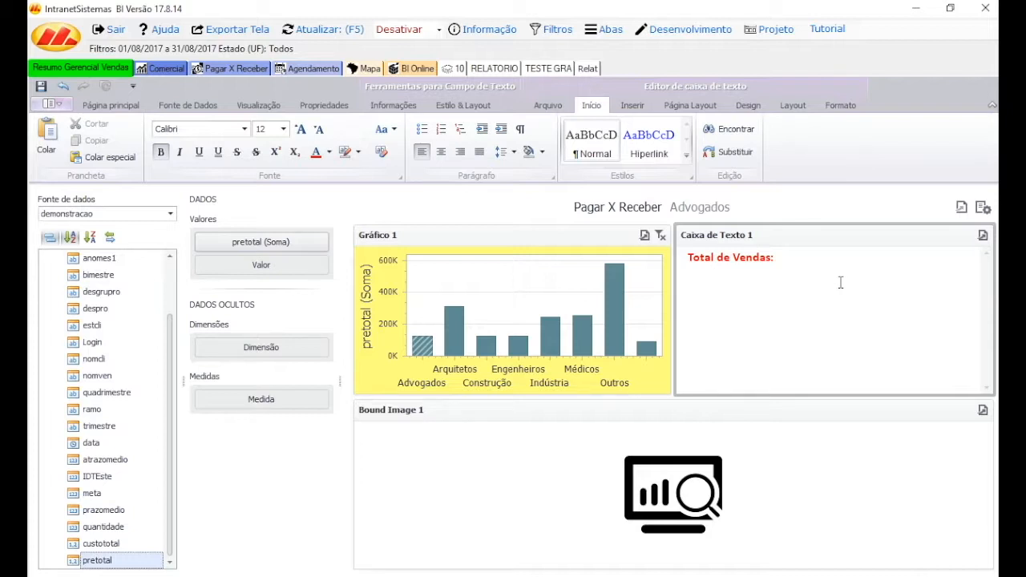
Insert a field on the line below "Total de Vendas:", bind it to pretotal (Soma), and finish editing the text box.
click(811, 265)
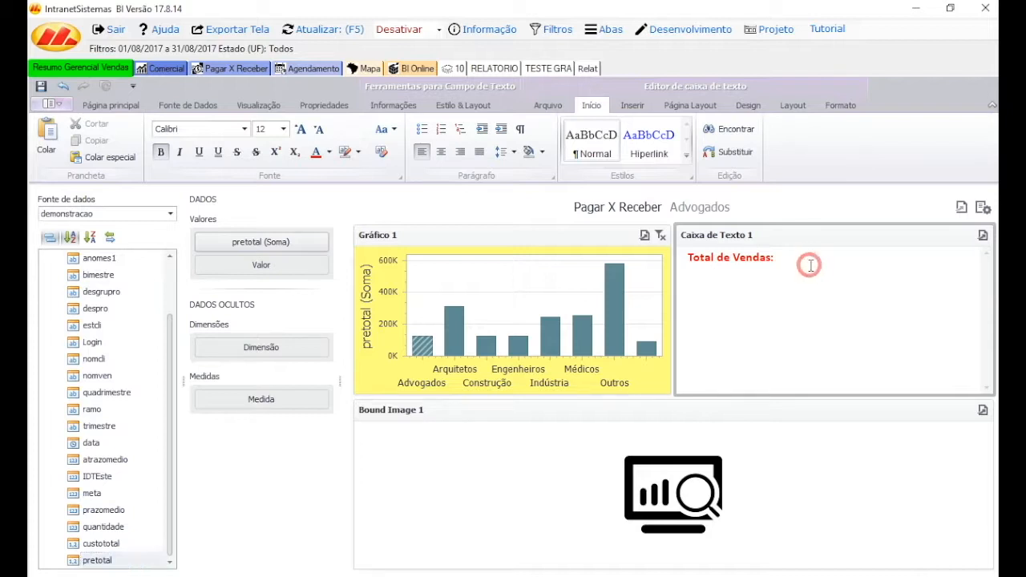
right_click(718, 275)
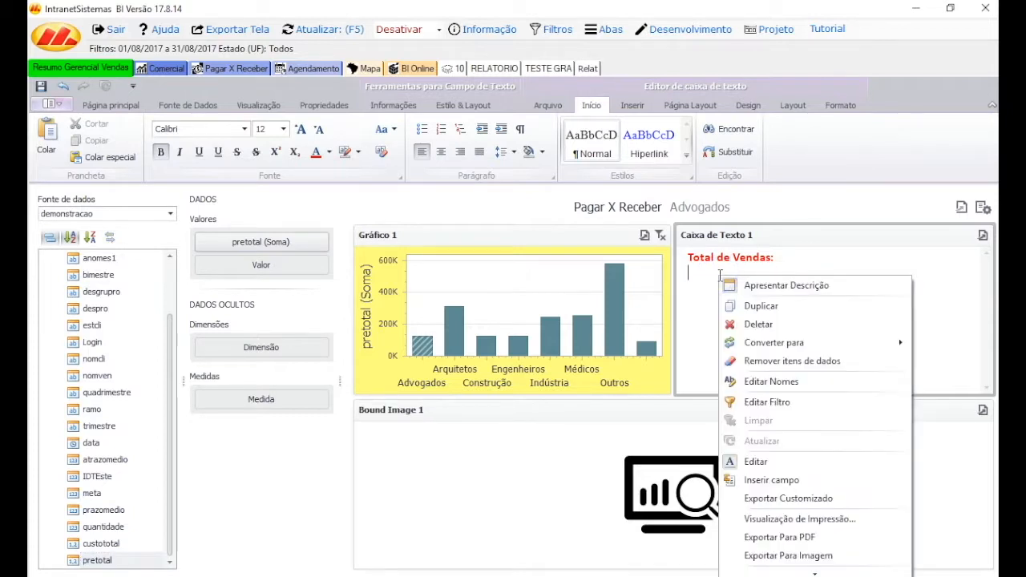
click(791, 481)
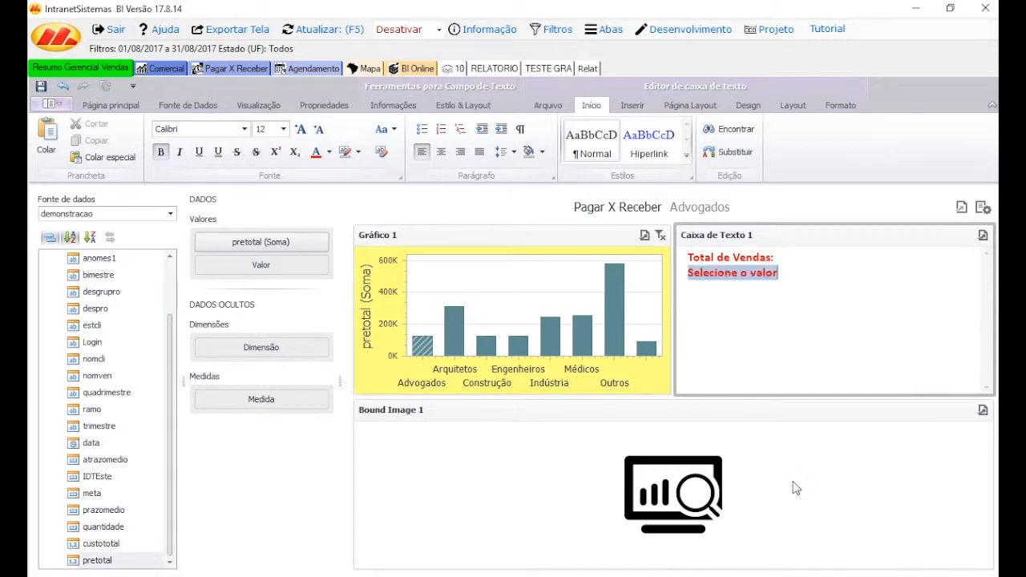
click(721, 276)
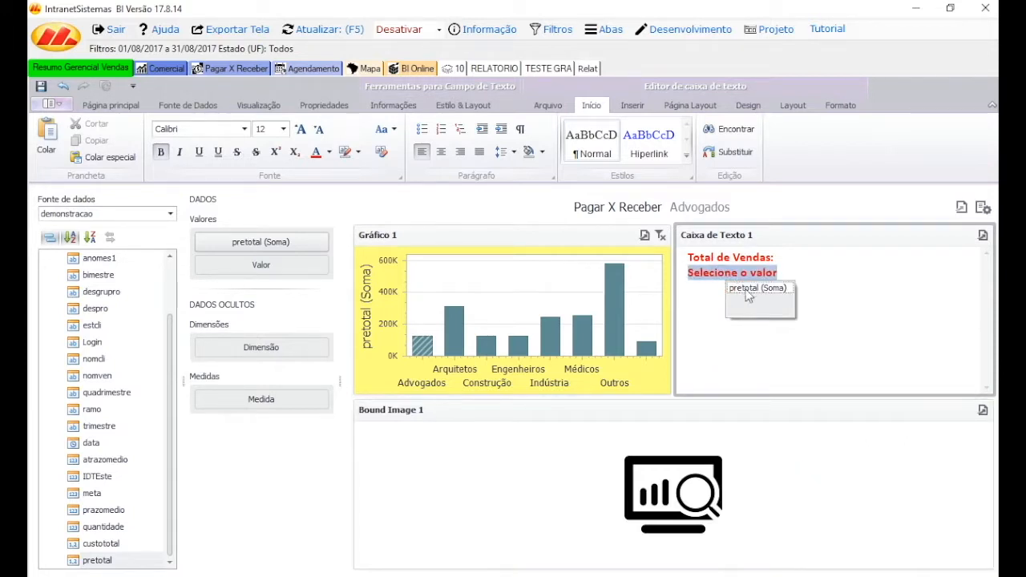
click(746, 292)
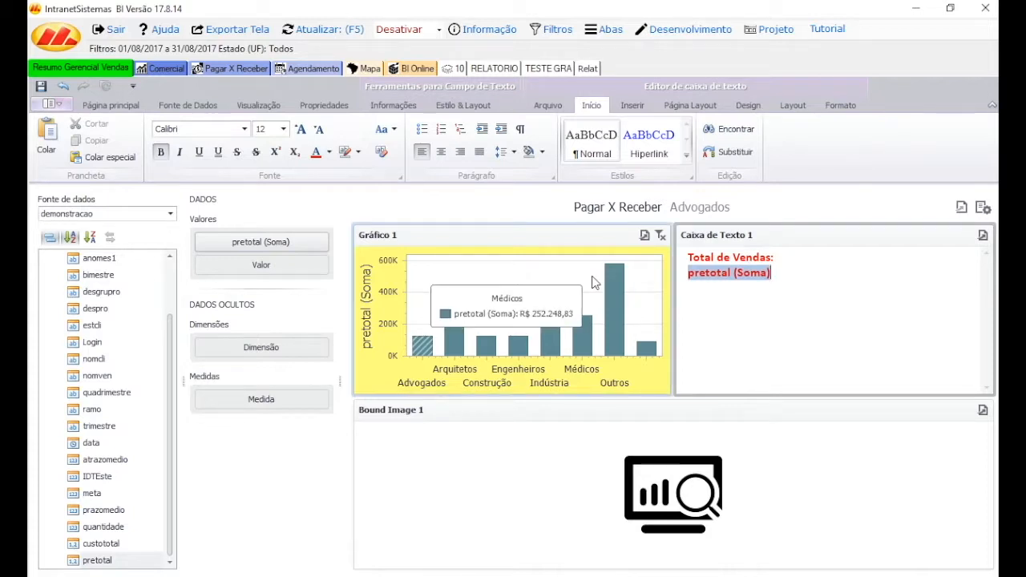
click(591, 282)
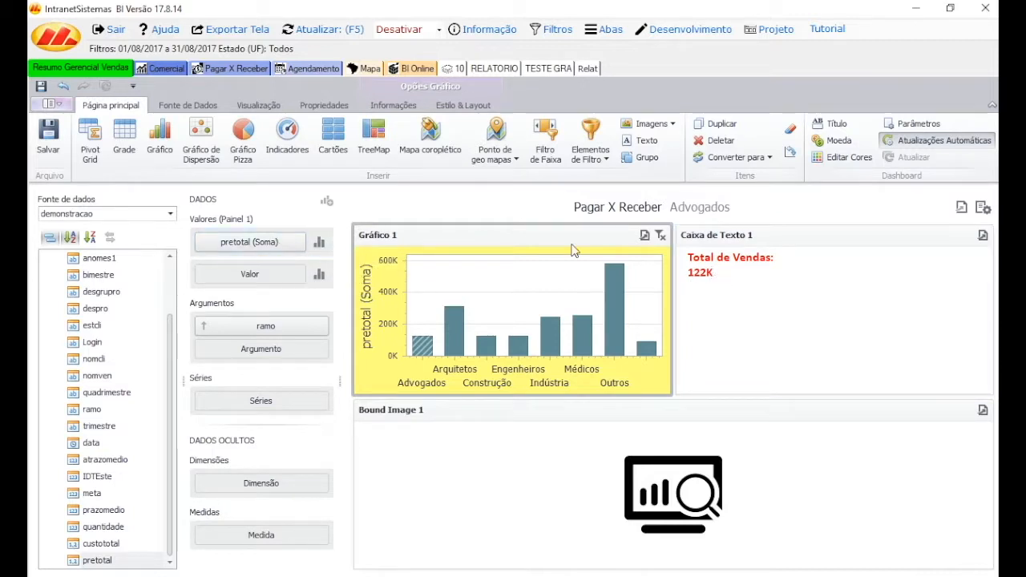
Format the text box's pretotal (Soma) value as Moeda with unit Unidade and the group separator included.
click(717, 303)
click(322, 241)
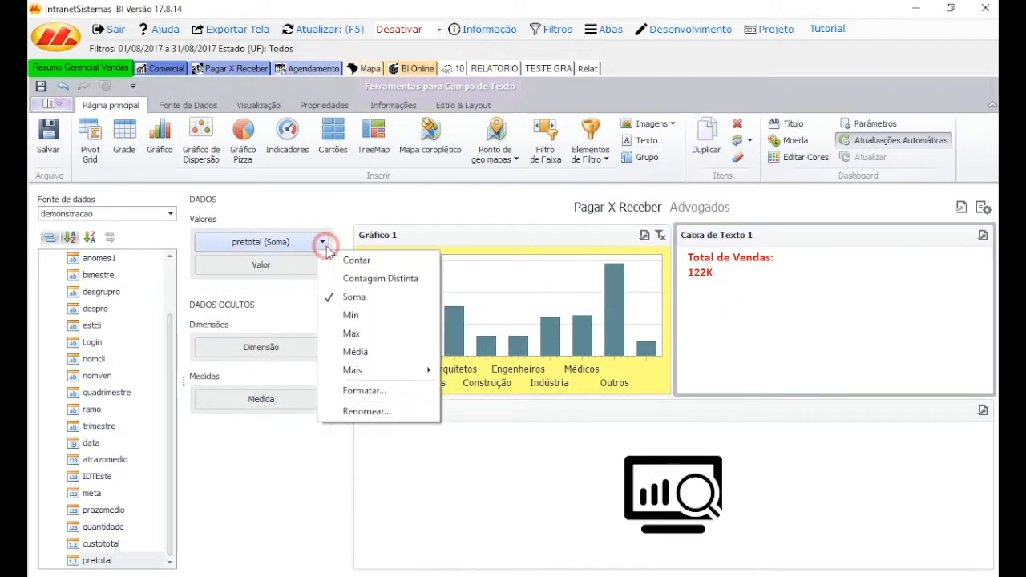
click(384, 393)
click(537, 198)
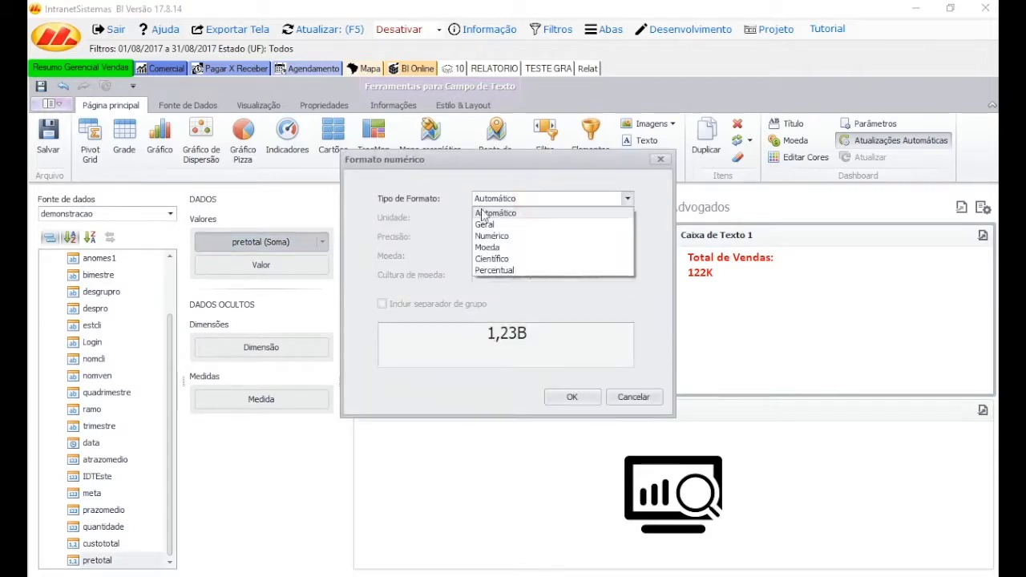
click(505, 245)
click(494, 217)
click(496, 247)
click(469, 306)
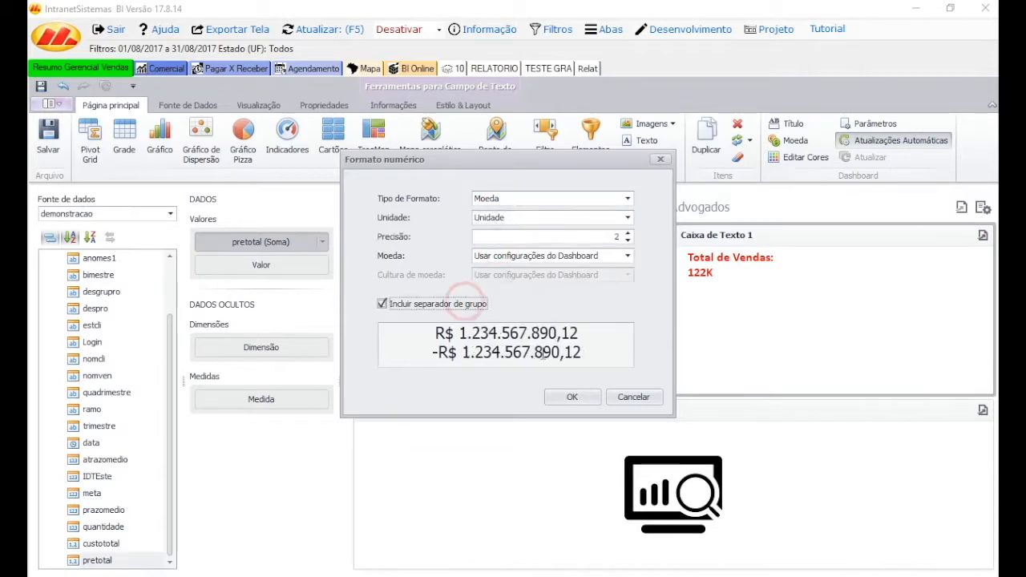
click(574, 397)
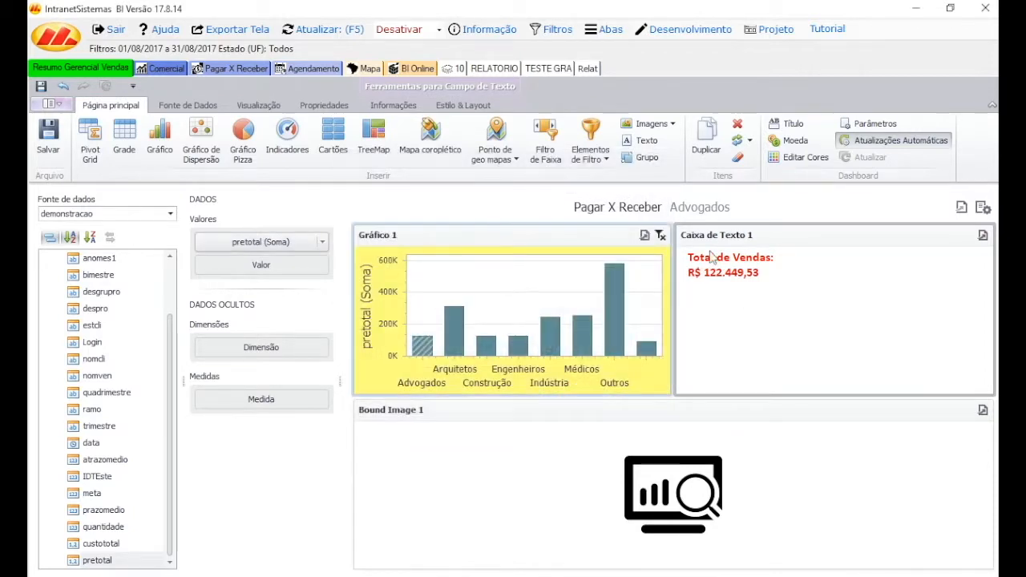
Add new lines below the pretotal (Soma) field in the text box and insert the pink BI cube image from a file there.
click(781, 272)
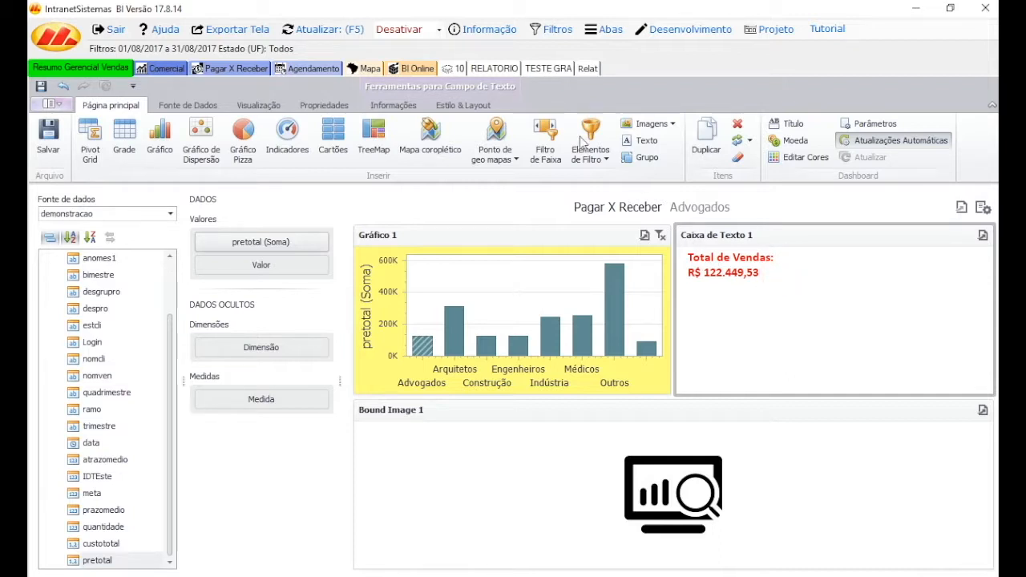
double_click(753, 271)
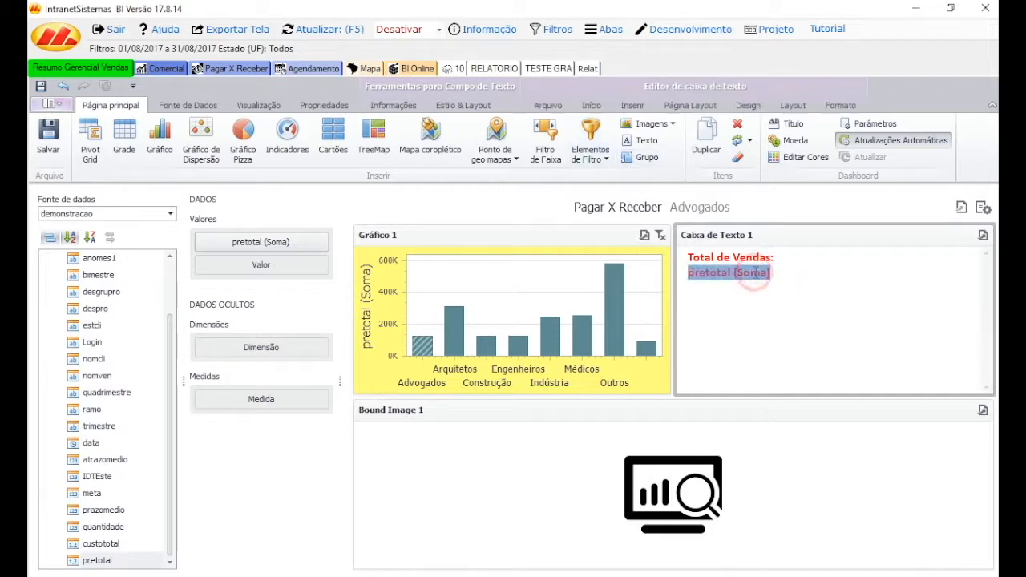
click(796, 282)
key(Return)
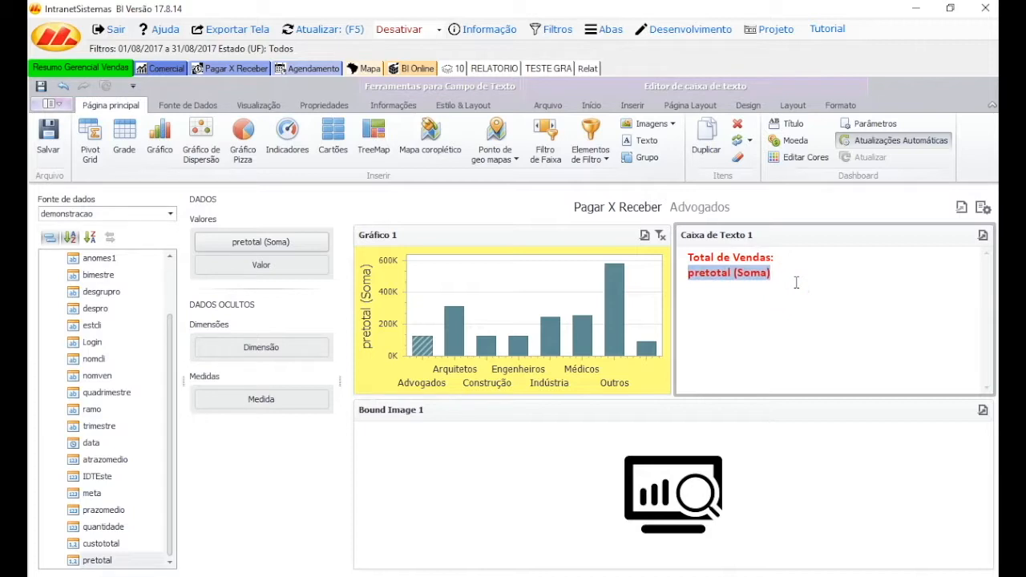
click(630, 108)
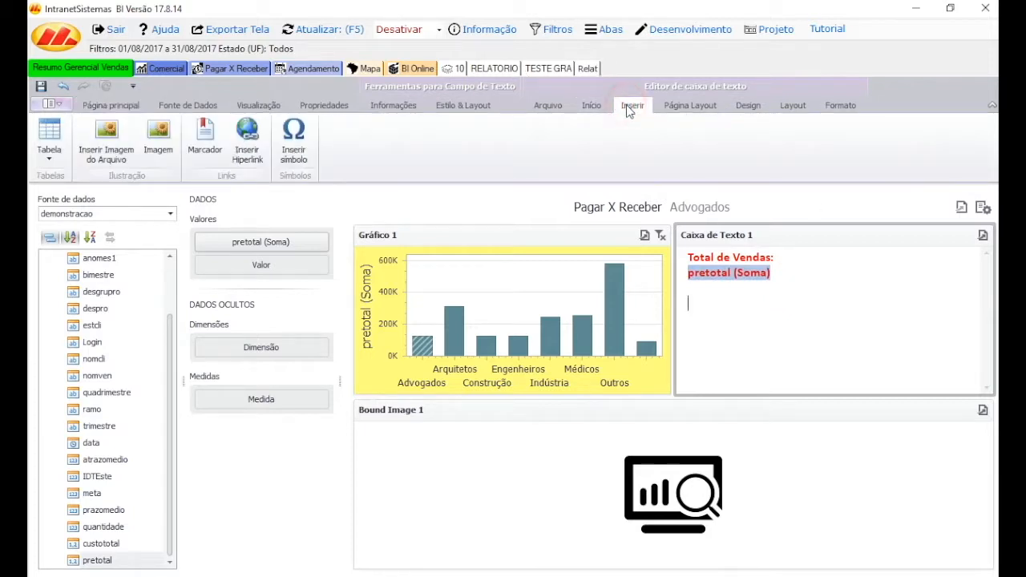
click(105, 143)
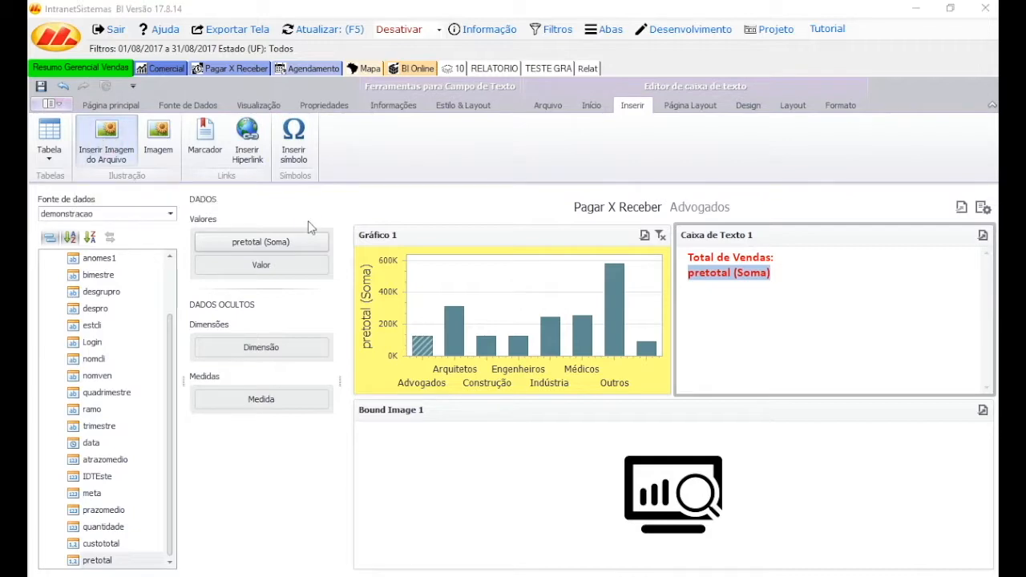
click(452, 136)
double_click(452, 136)
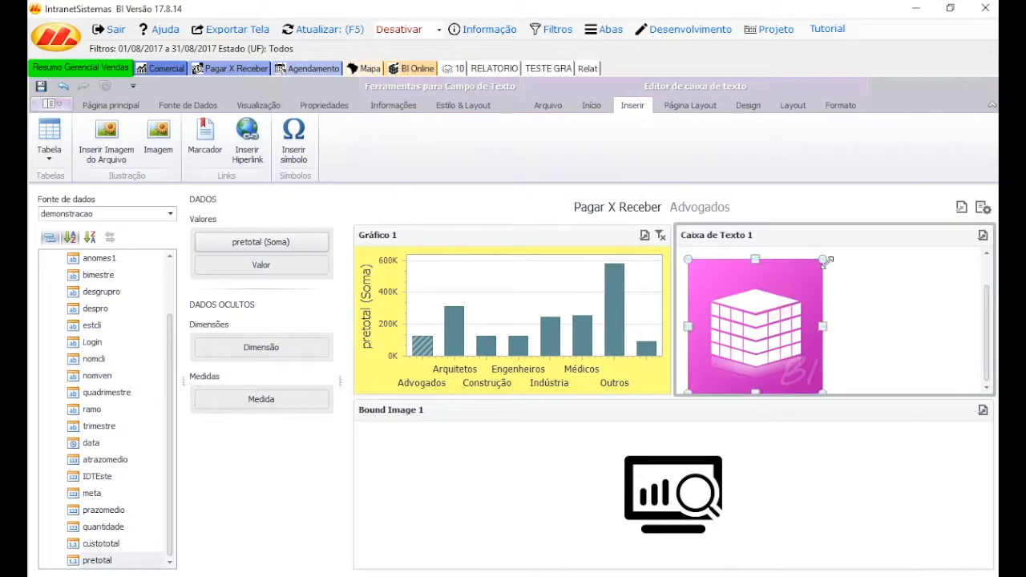
Shrink the pink cube image proportionally to a little over half its size so it fits below the text.
drag(822, 258, 766, 335)
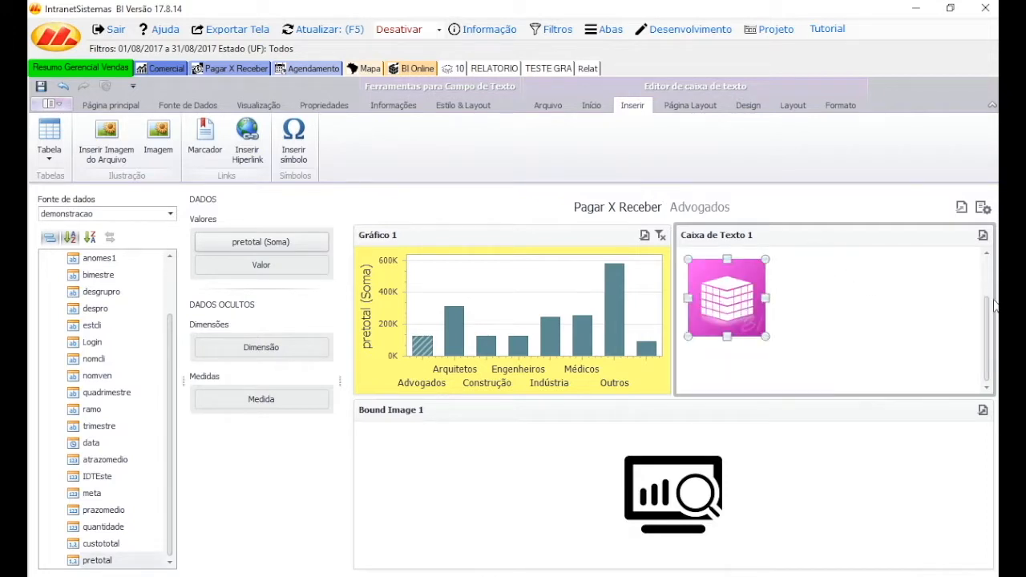
scroll(992, 308, up, 2)
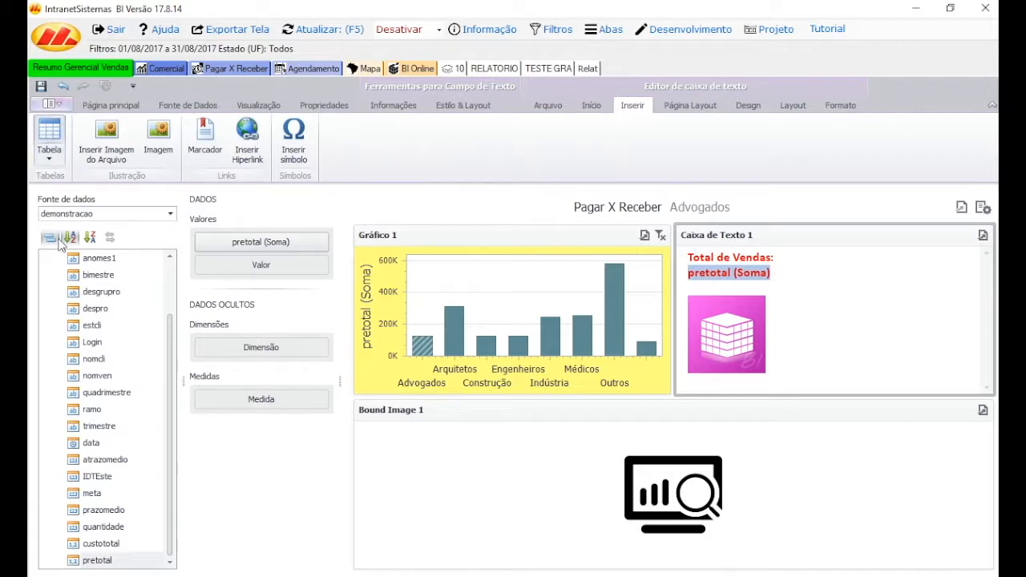
click(879, 297)
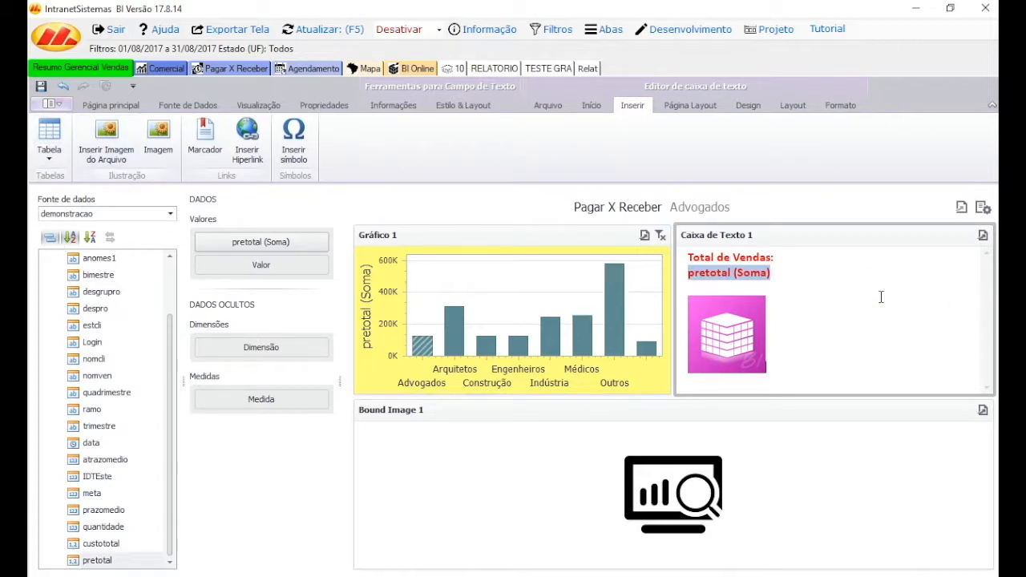
Add nomcli as a second value of the text box and set its summary type to Max.
click(116, 459)
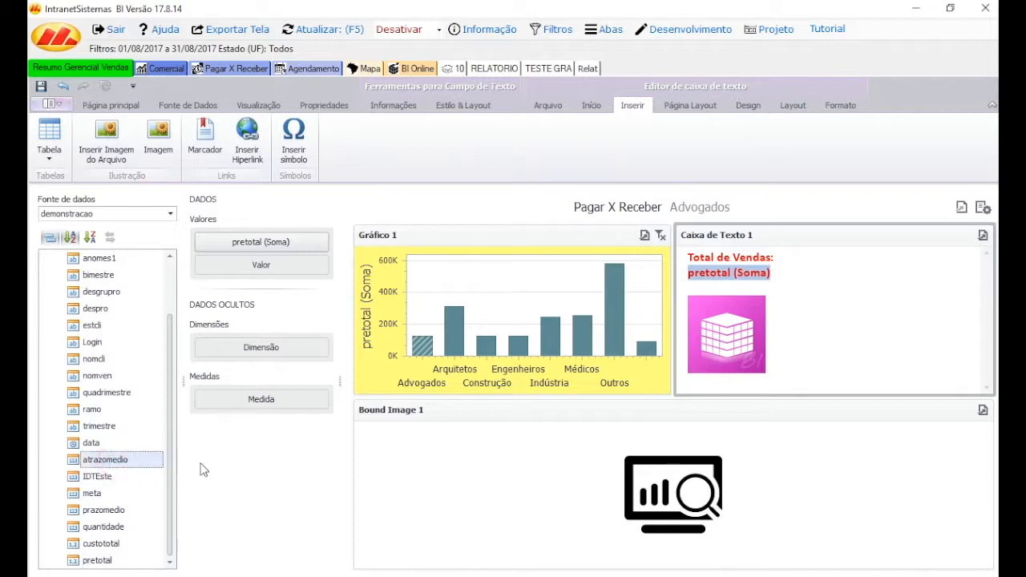
drag(94, 358, 250, 270)
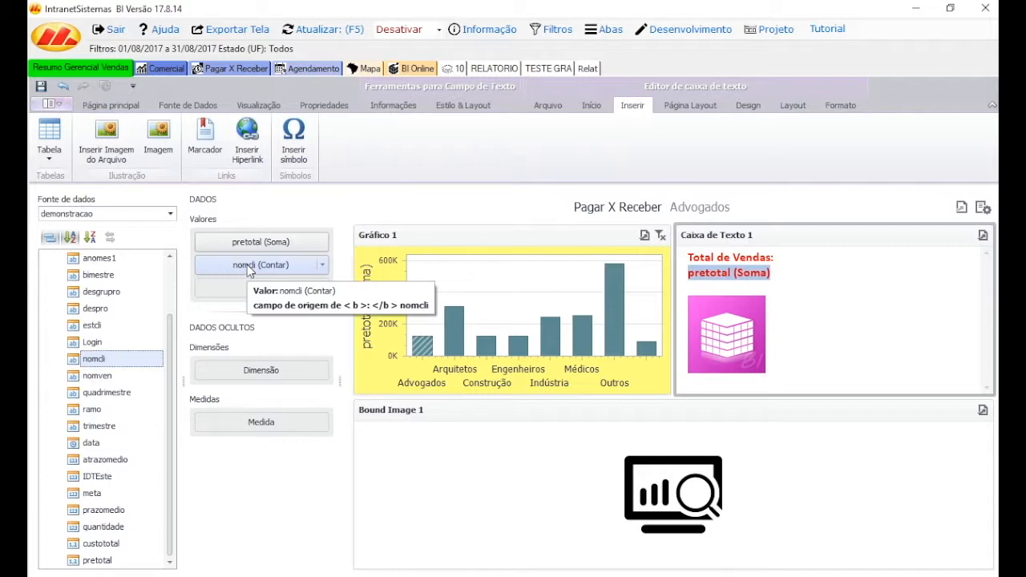
click(322, 264)
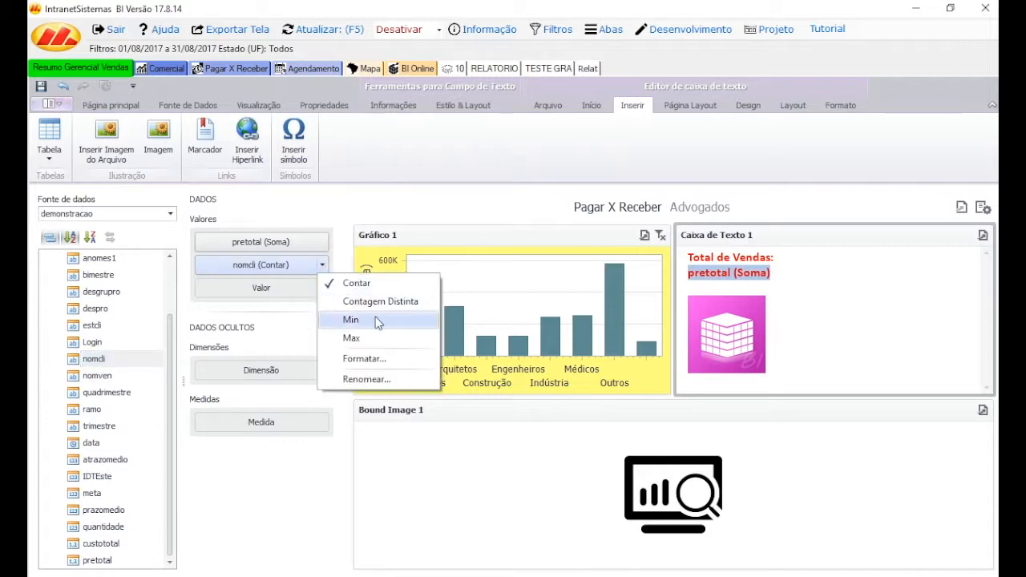
click(382, 342)
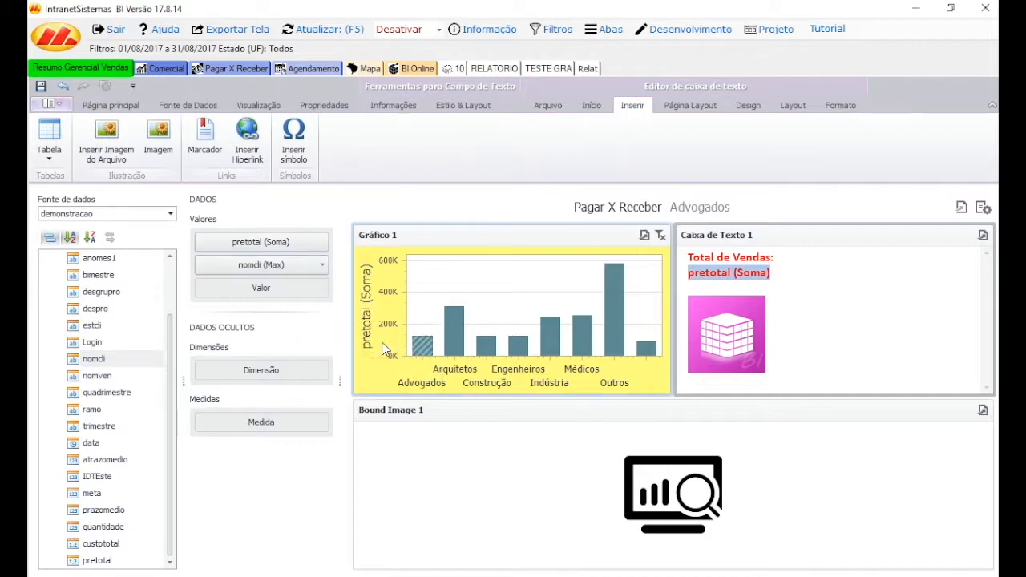
Insert a field on a new line between pretotal (Soma) and the image, bind it to nomcli (Max), and finish editing the text box.
click(799, 271)
key(Return)
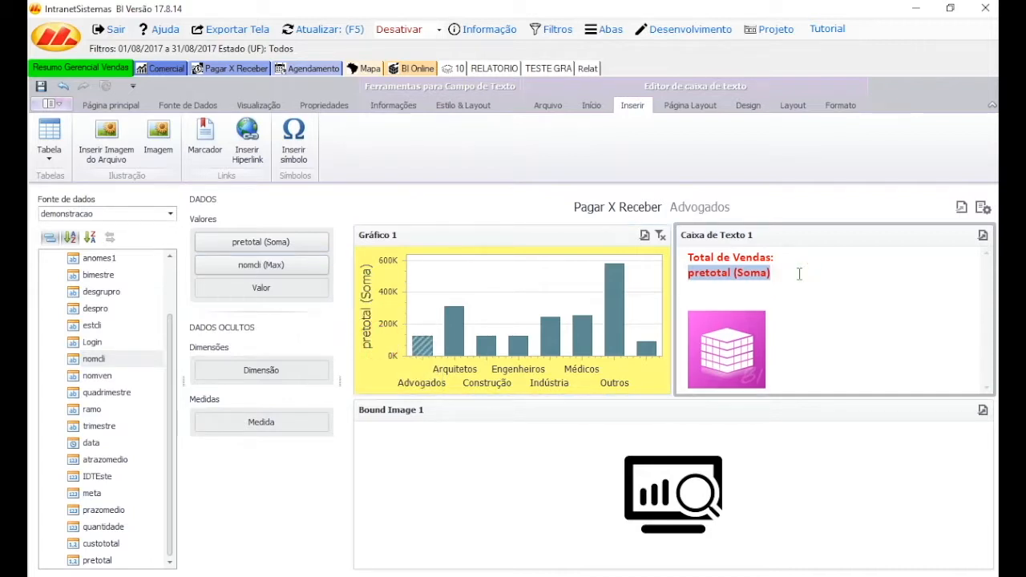
right_click(720, 297)
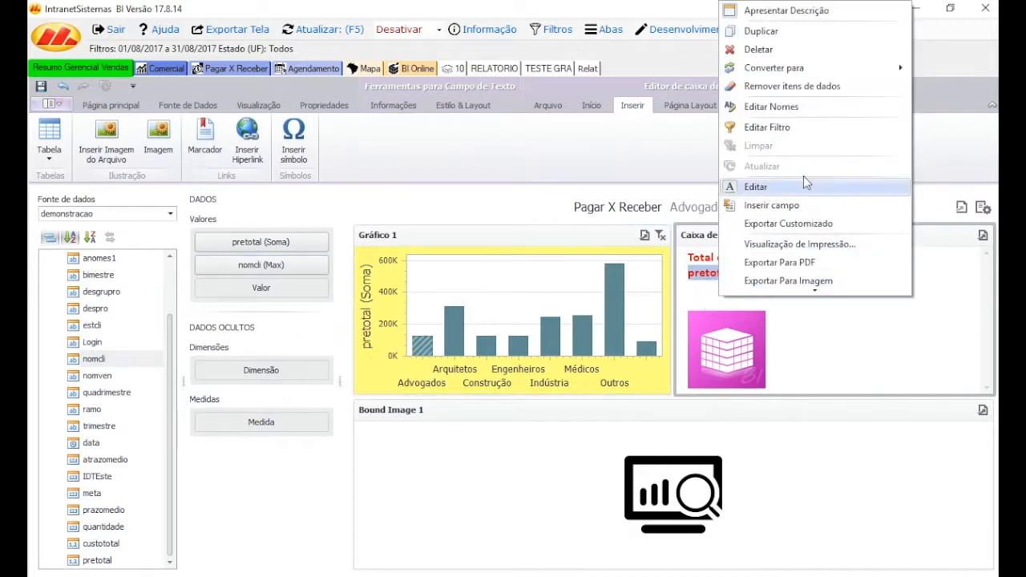
click(799, 206)
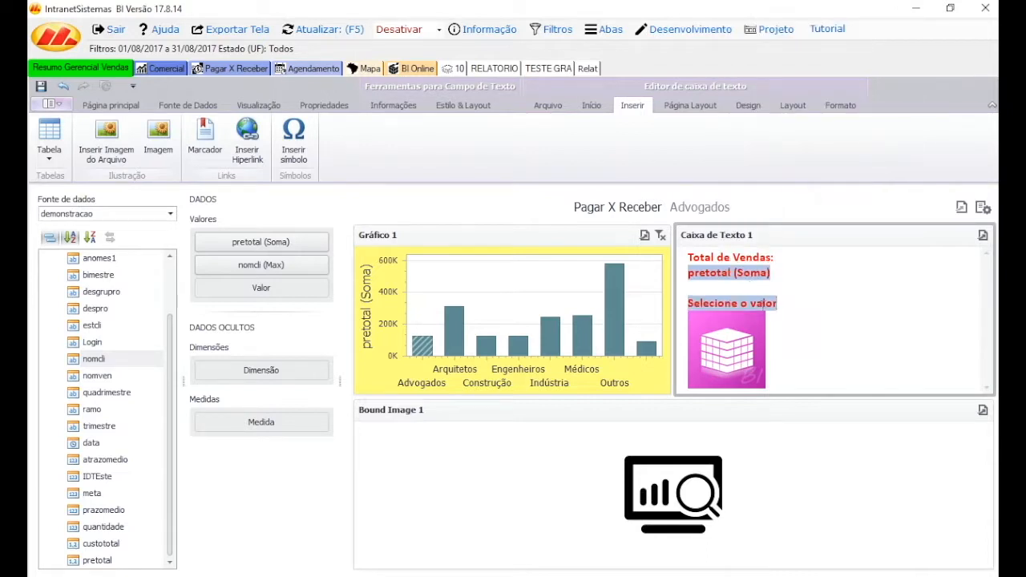
click(757, 303)
click(786, 334)
click(545, 297)
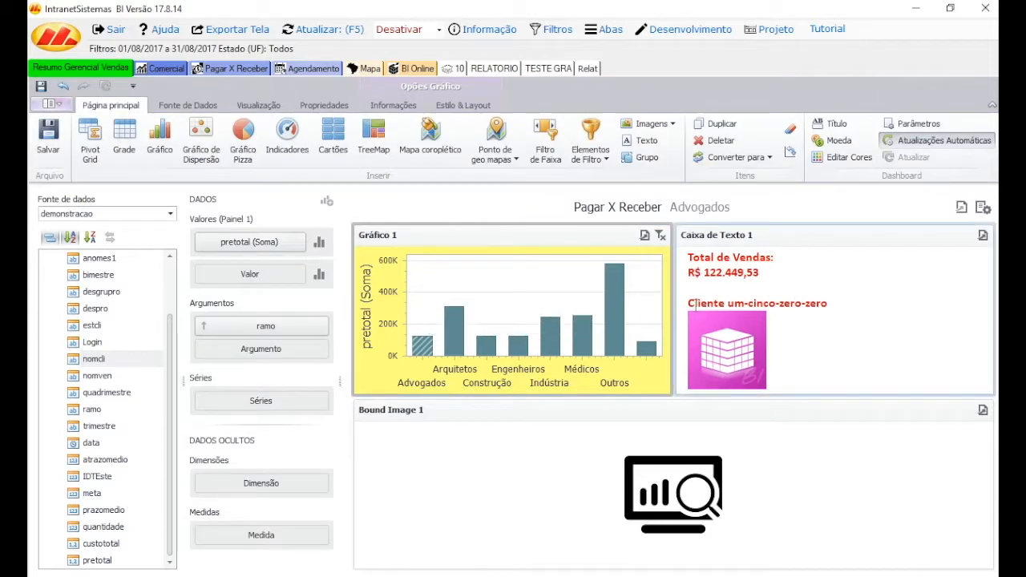
click(811, 290)
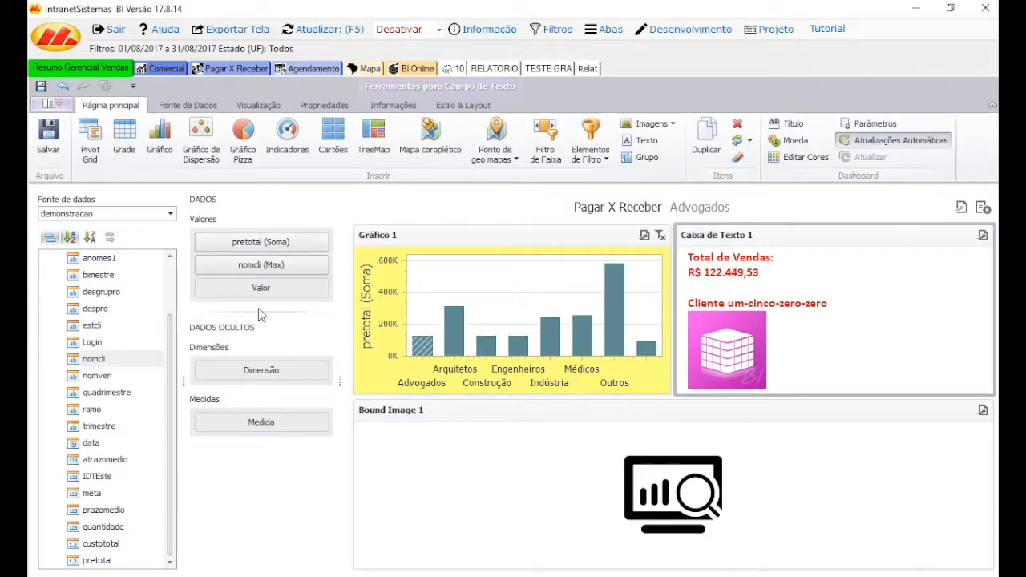